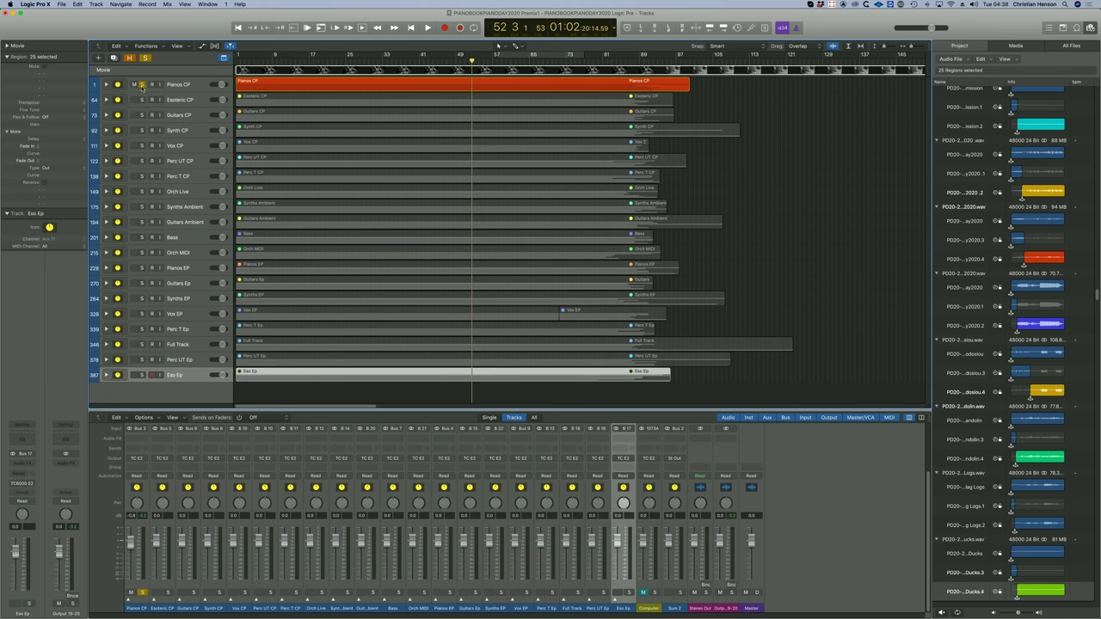
Solo the Eso Ep stack, start playback and expand the stack to show its individual tracks
key(super+a)
click(142, 376)
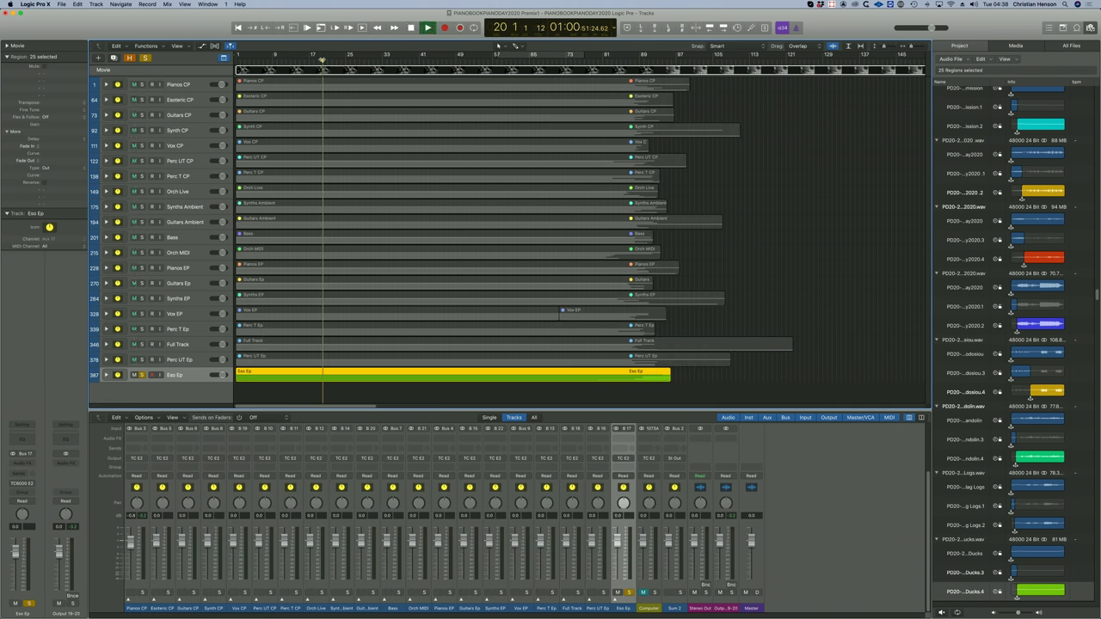
key(space)
click(106, 375)
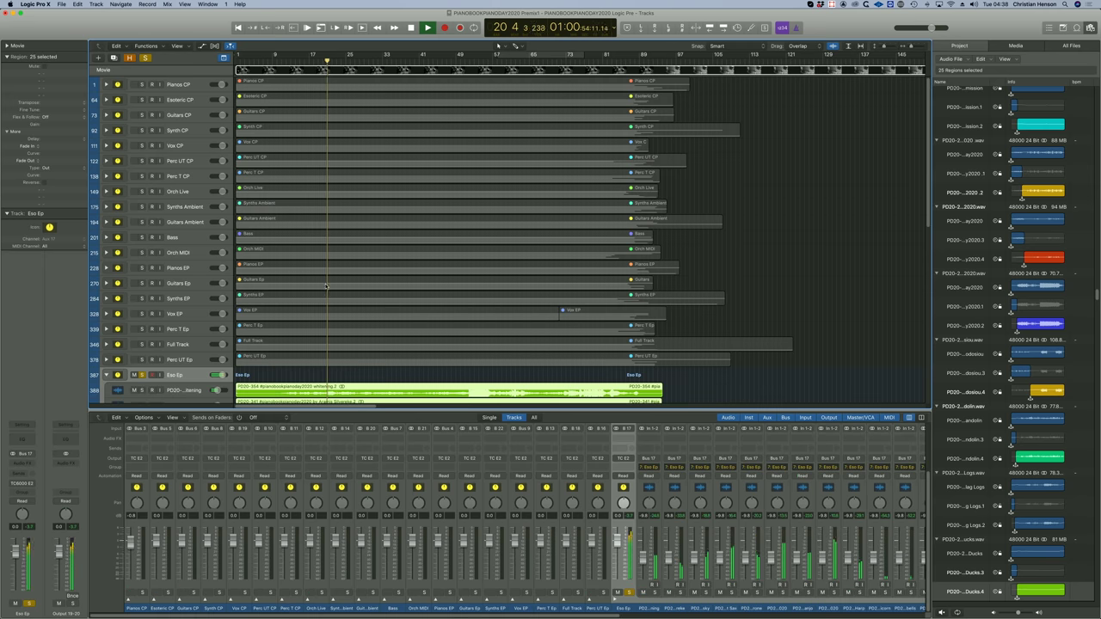
Look through the regions inside the Eso Ep stack, and collapse the stack
scroll(326, 286, down, 10)
scroll(349, 224, up, 5)
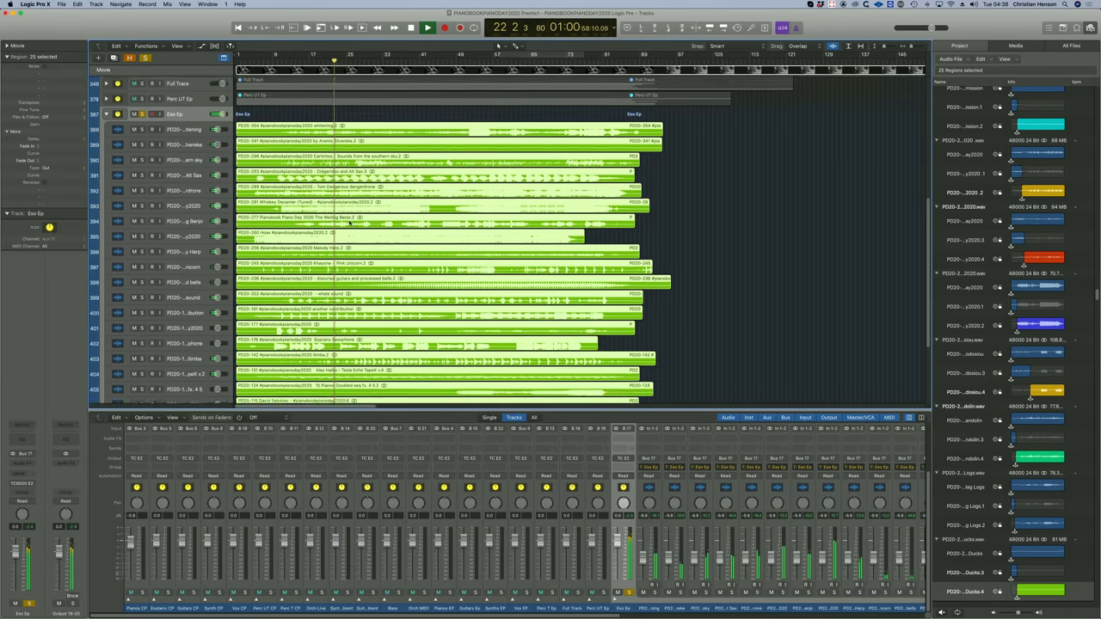
scroll(349, 221, up, 3)
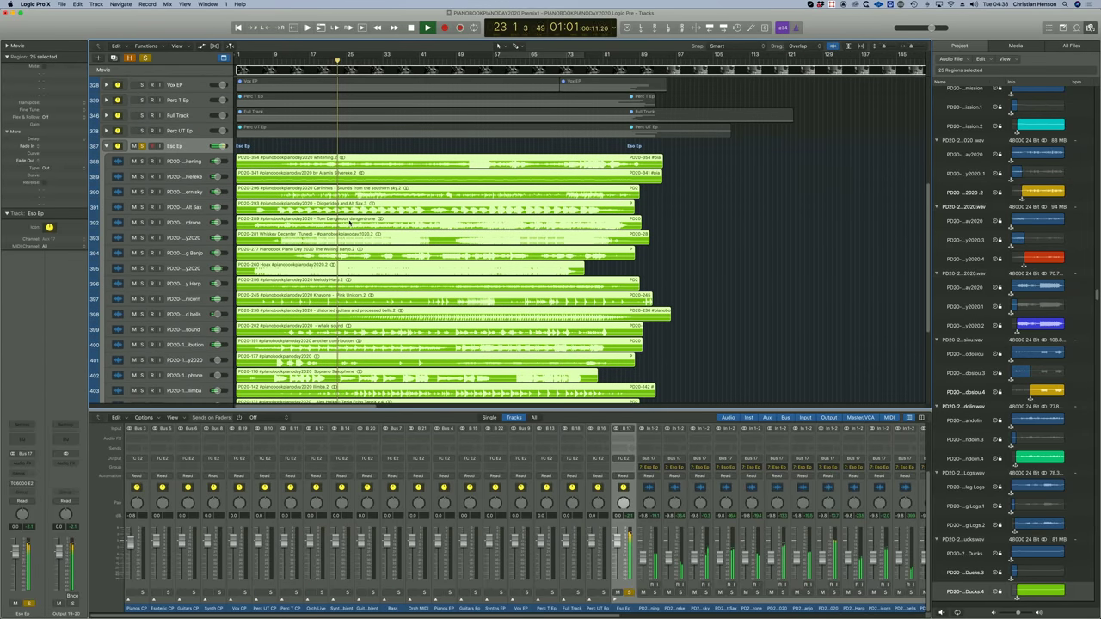
scroll(349, 224, up, 3)
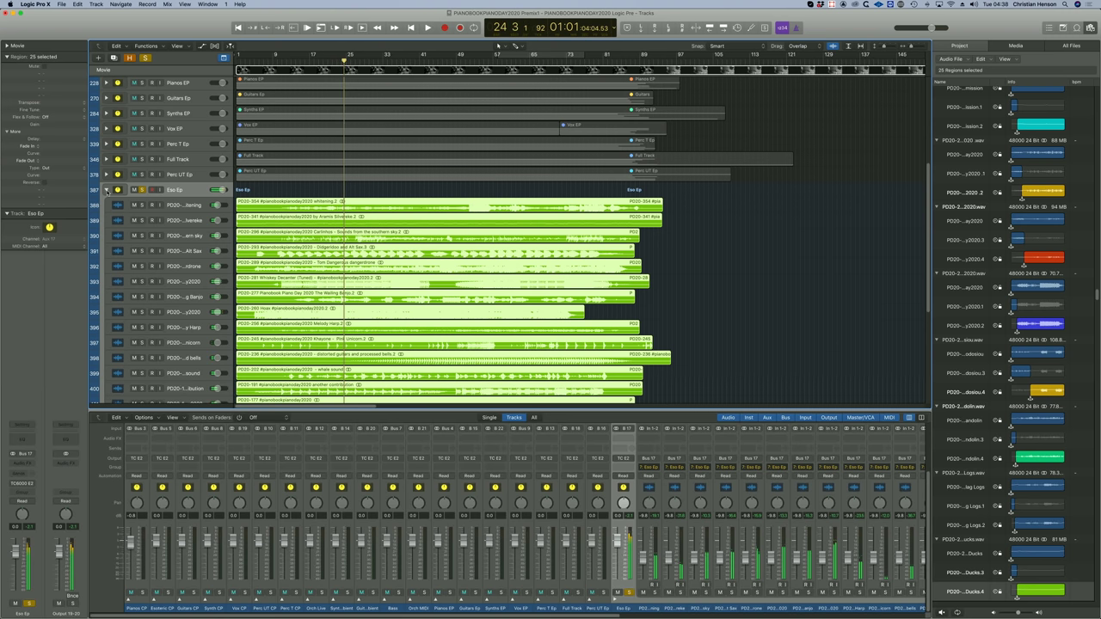
click(106, 189)
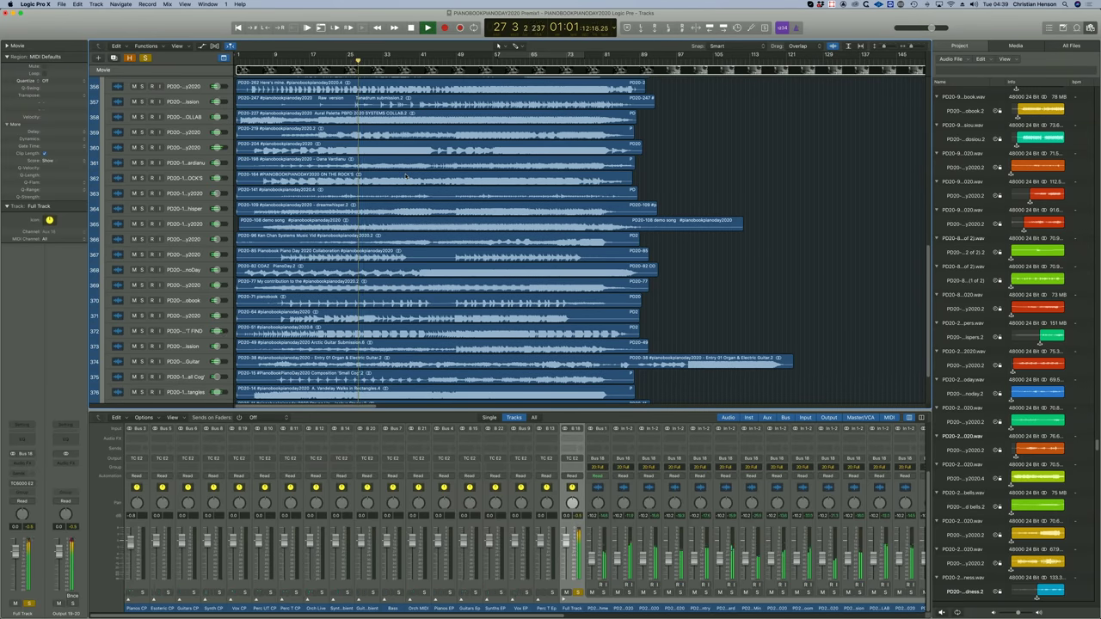
Look through the individual submissions in the expanded Full Track stack while it plays soloed
scroll(405, 175, up, 3)
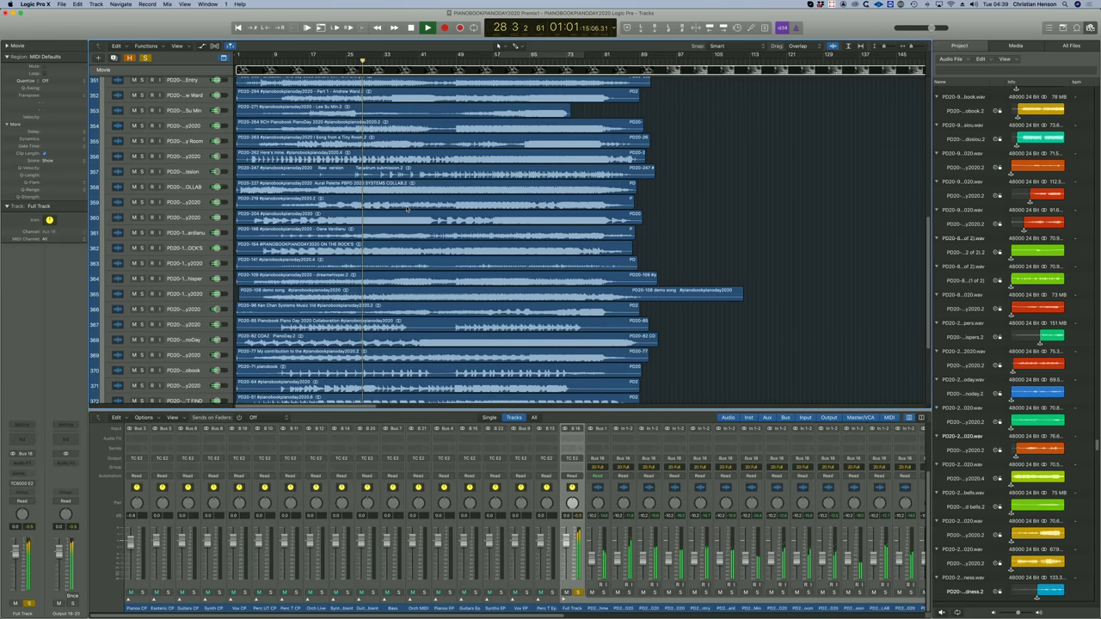
scroll(401, 213, up, 5)
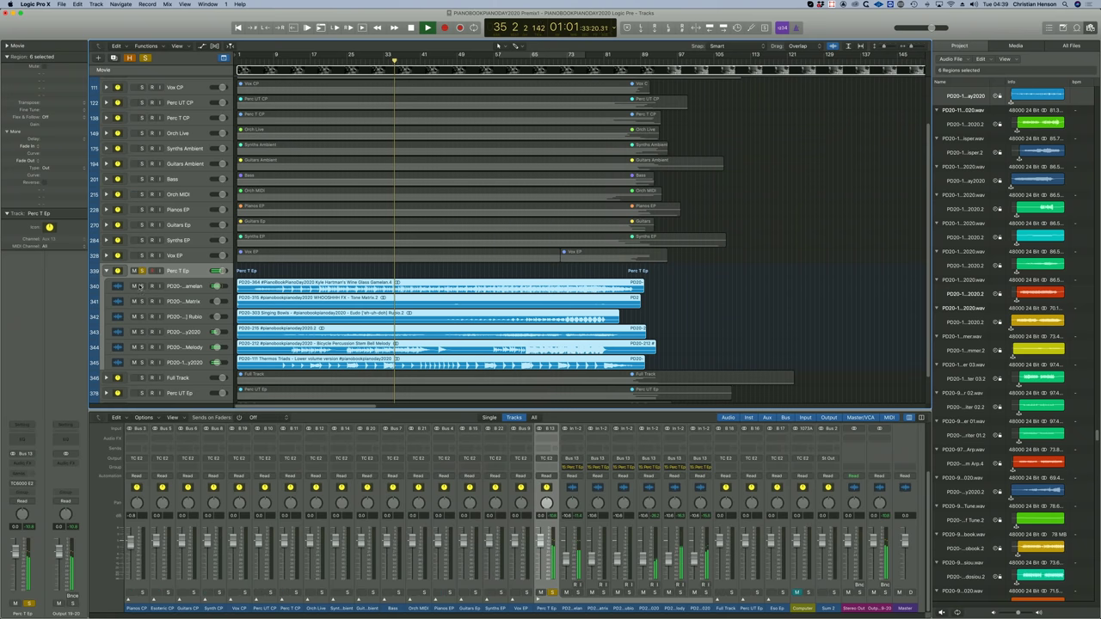
Switch the solo from the Perc T Ep stack to Vox EP, collapsing Perc T Ep and selecting Vox EP
scroll(152, 278, right, 1)
scroll(157, 277, left, 1)
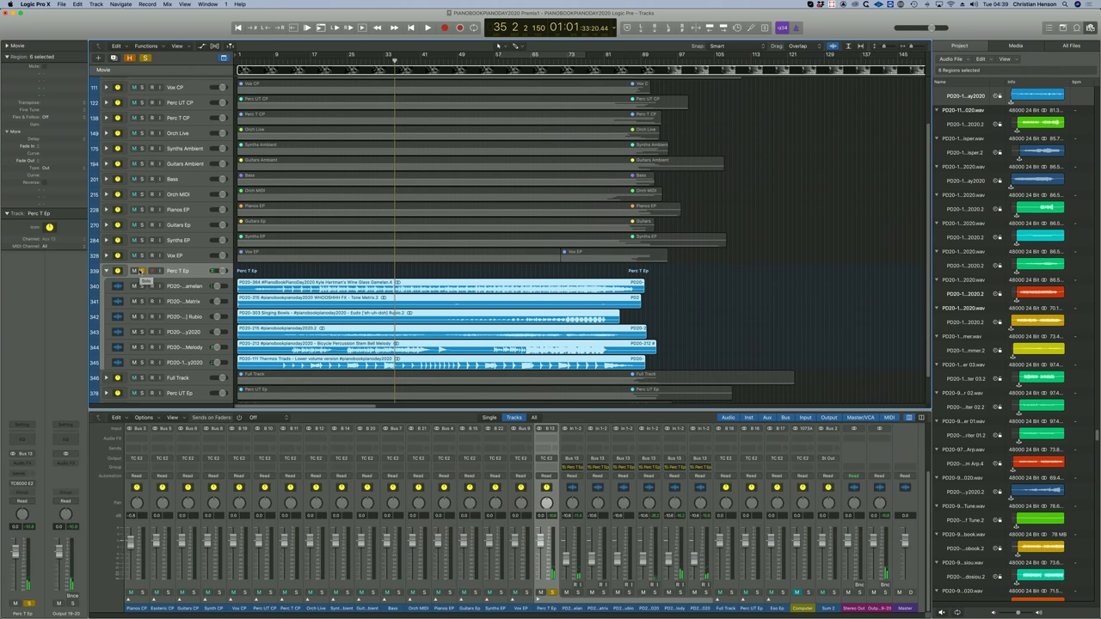
click(142, 271)
click(142, 255)
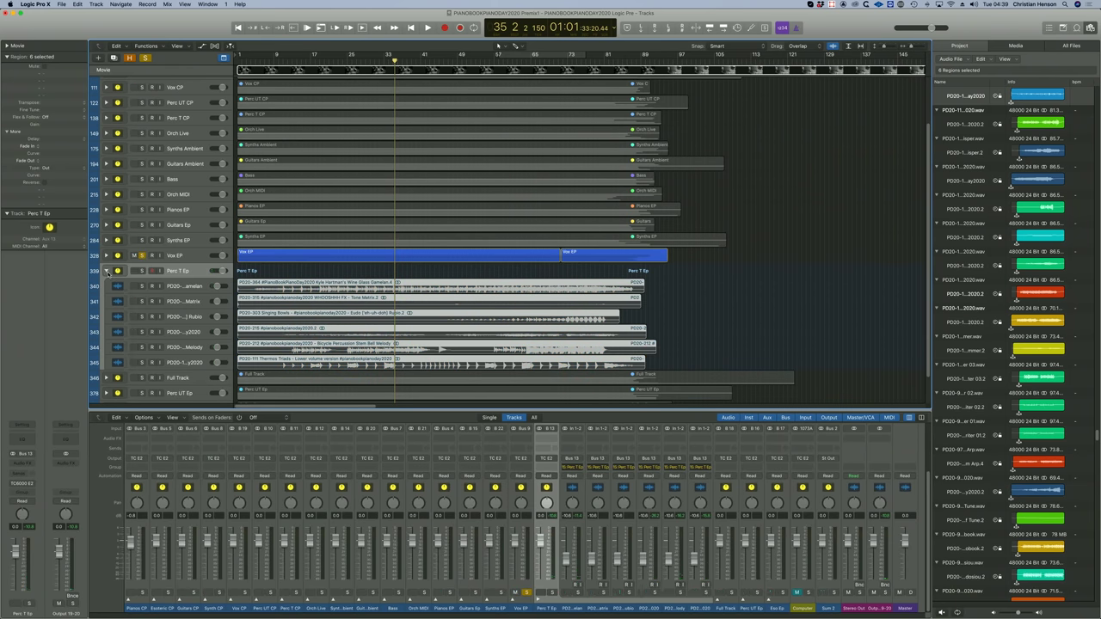
click(106, 271)
click(180, 313)
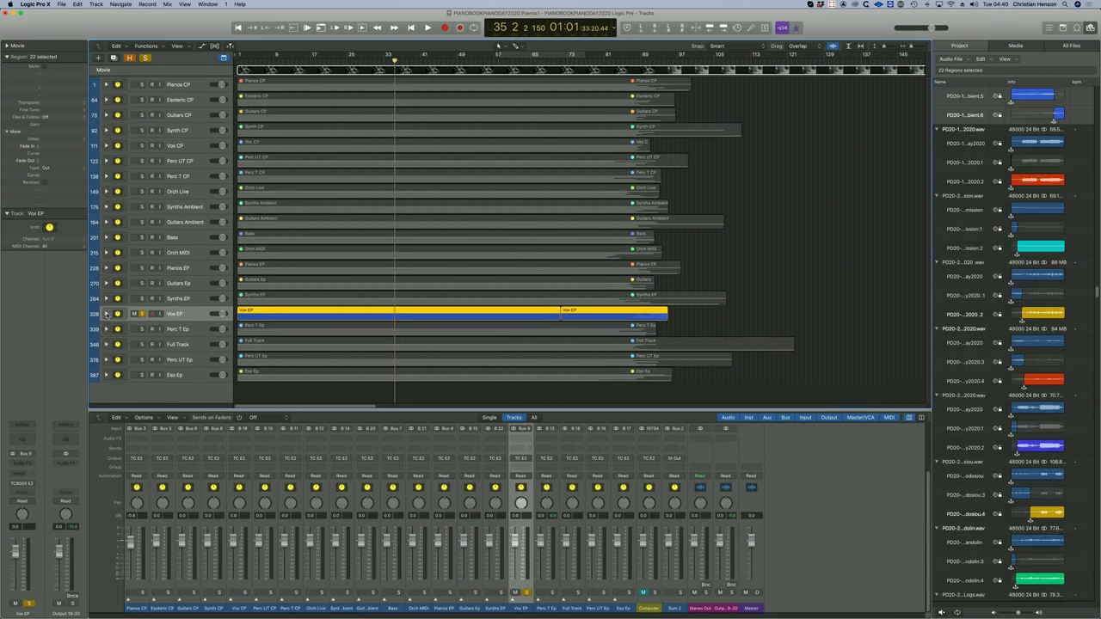
Expand the Vox EP stack, look through its tracks during playback and collapse it again
click(106, 313)
scroll(299, 230, down, 2)
scroll(298, 229, down, 2)
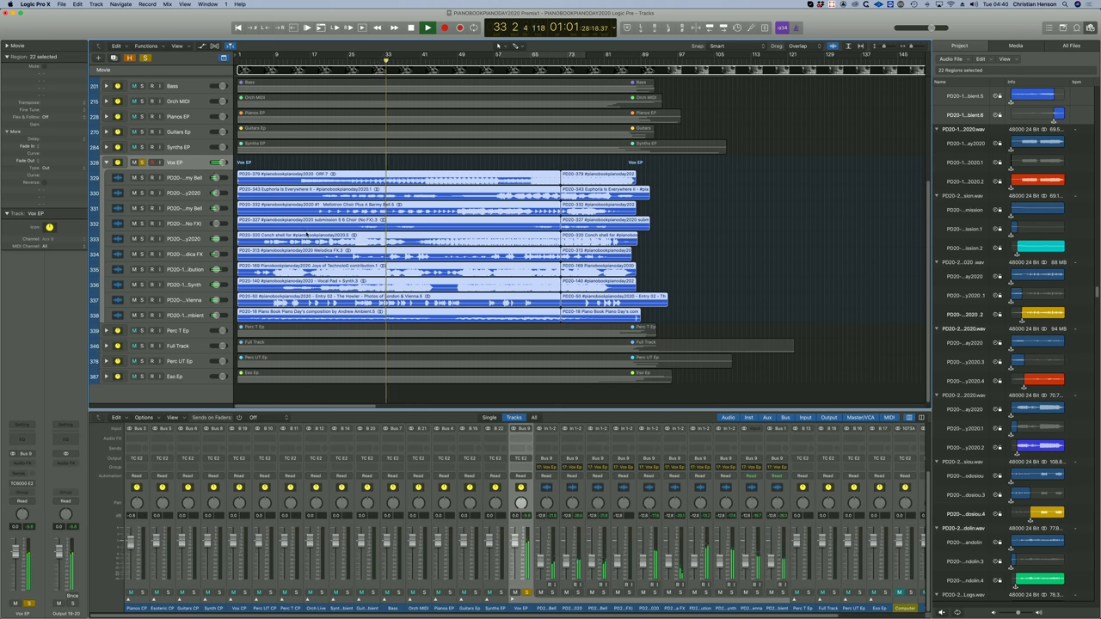
scroll(306, 233, up, 2)
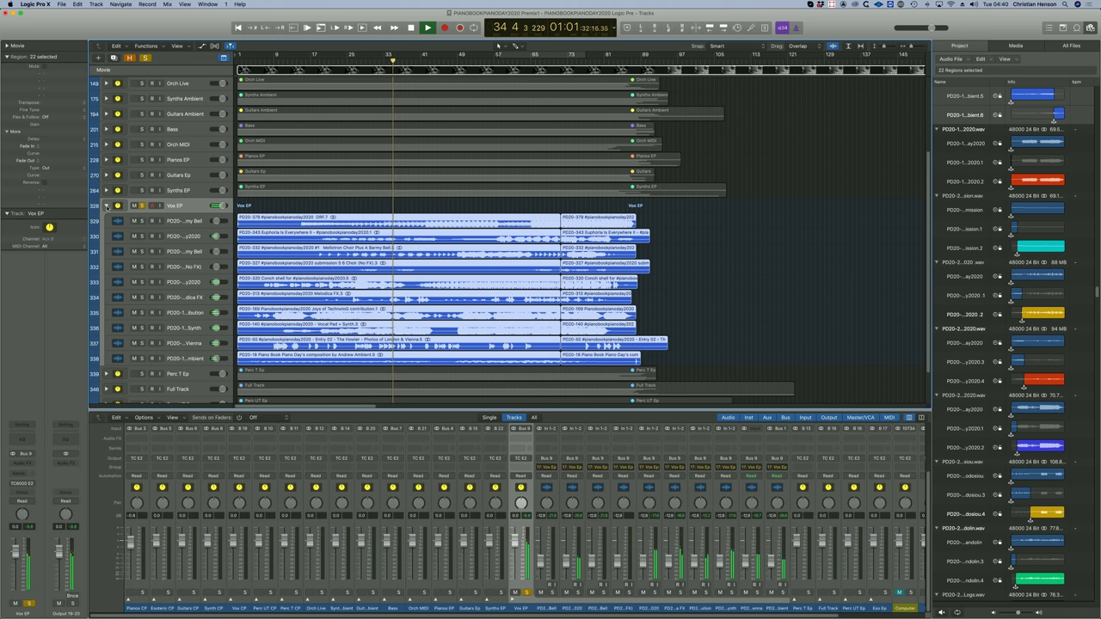
click(105, 206)
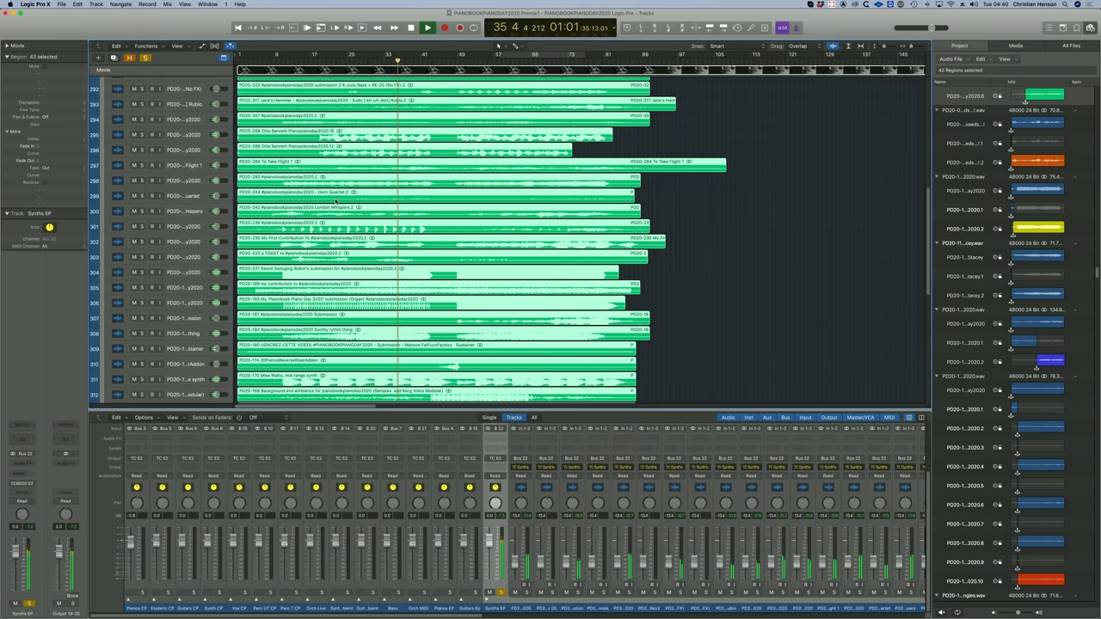
Look through all submissions in the soloed Synths EP stack while it plays, and collapse the stack
scroll(334, 202, down, 5)
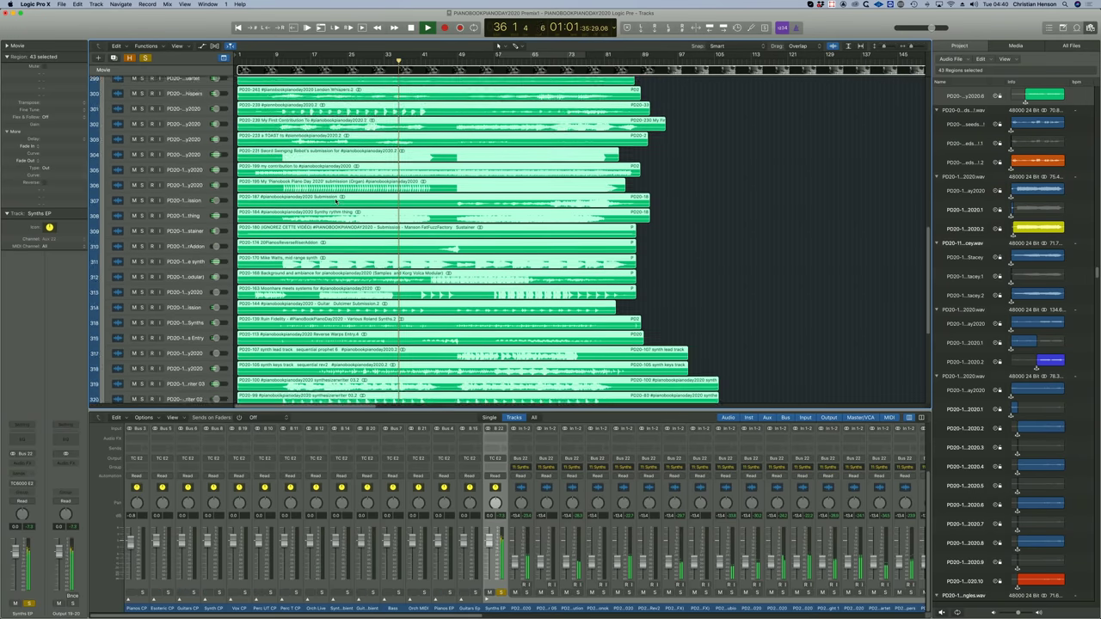
scroll(335, 201, down, 2)
scroll(335, 202, up, 6)
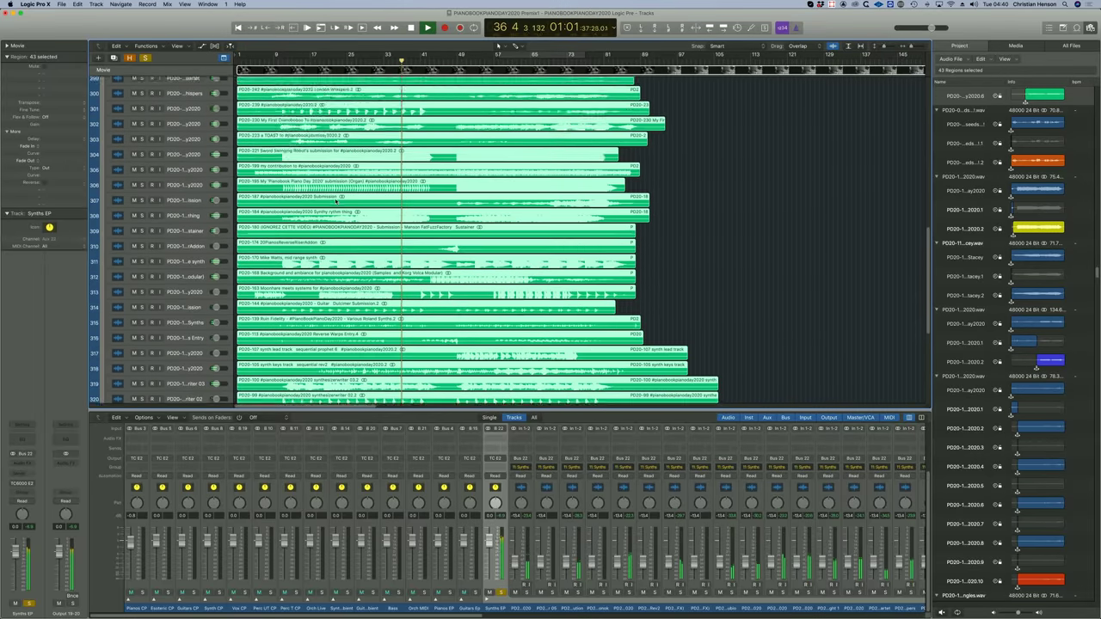
scroll(335, 202, up, 8)
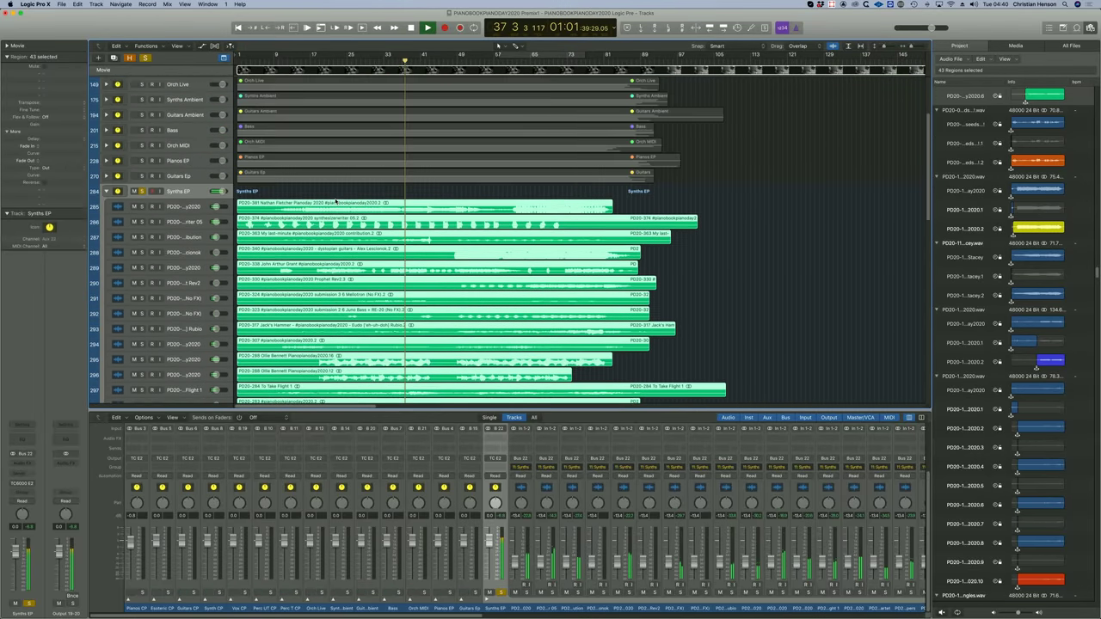
scroll(336, 201, up, 3)
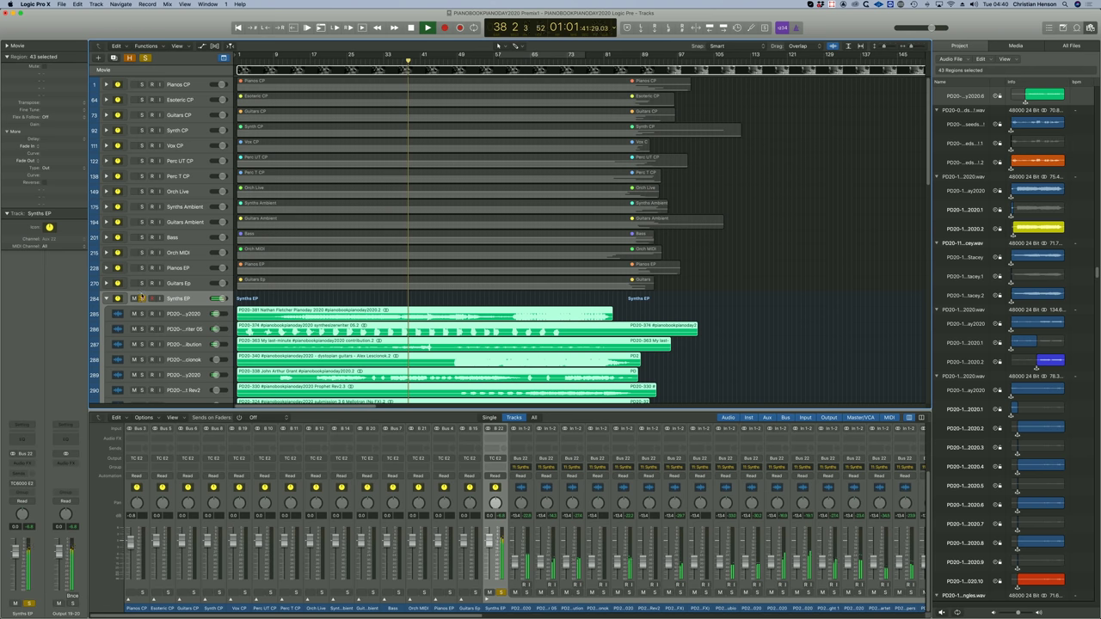
click(106, 299)
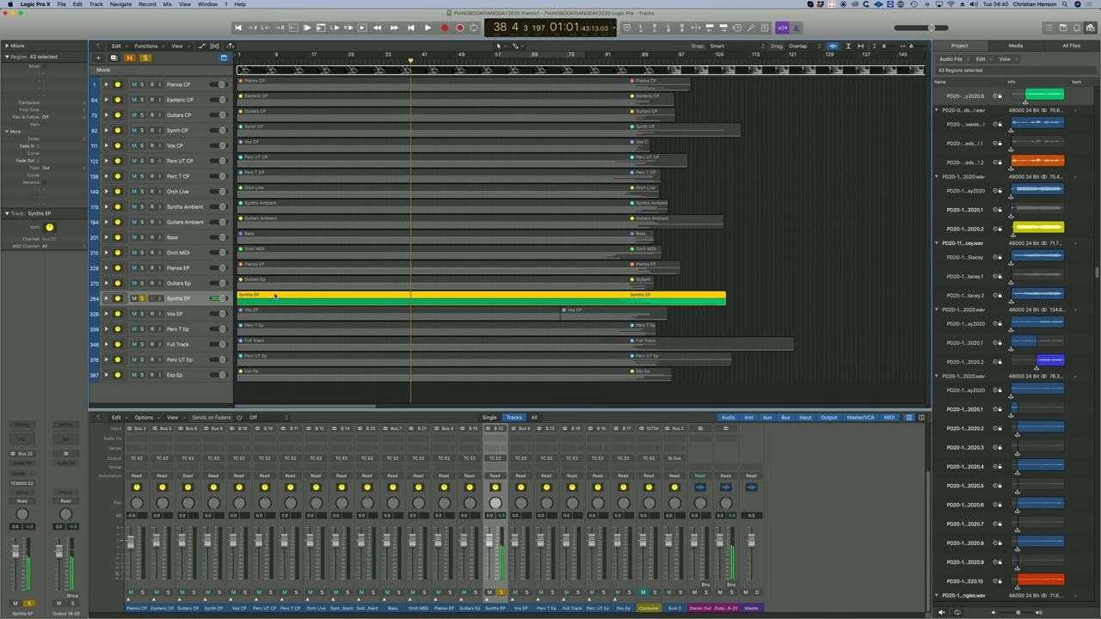
Select the Guitars Ep stack, review its tracks during playback, and end its audition by unsoloing and collapsing it
click(193, 287)
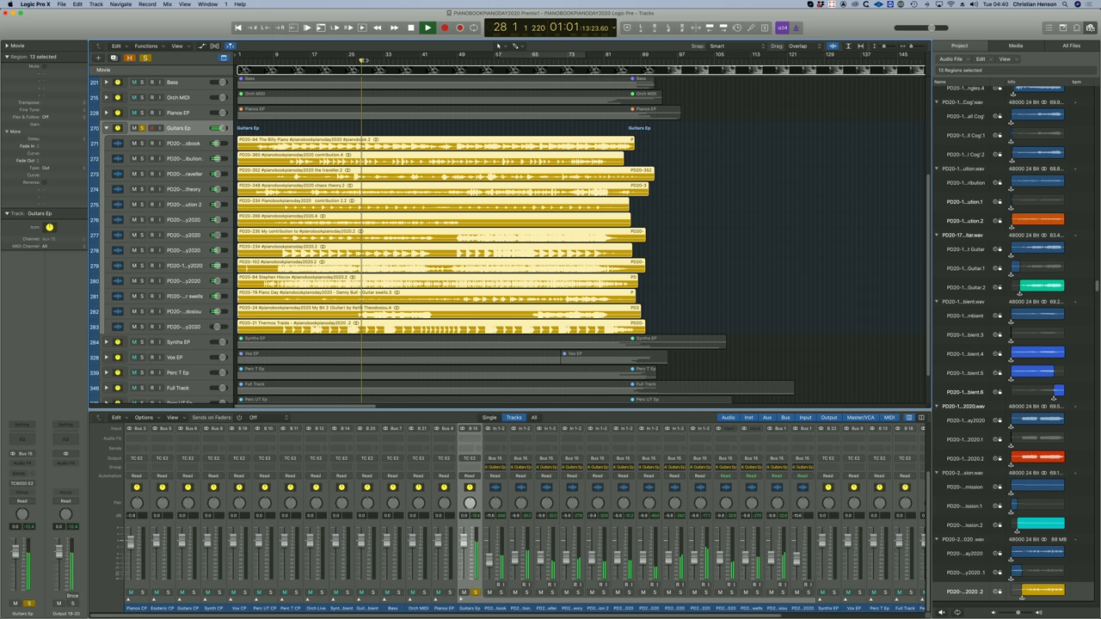
scroll(347, 194, up, 5)
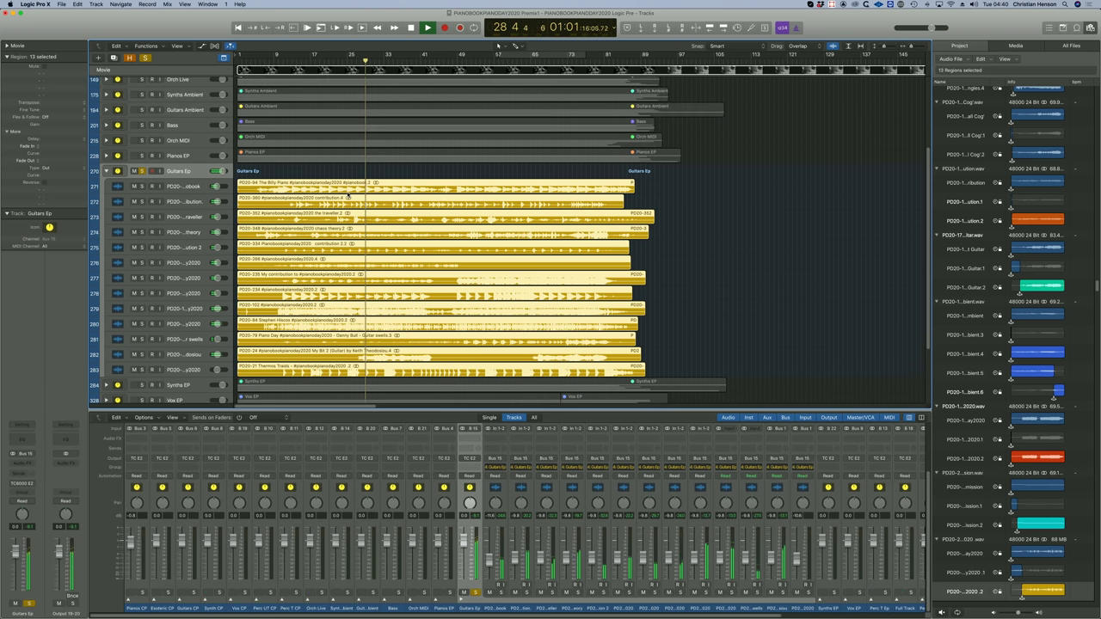
scroll(347, 195, up, 3)
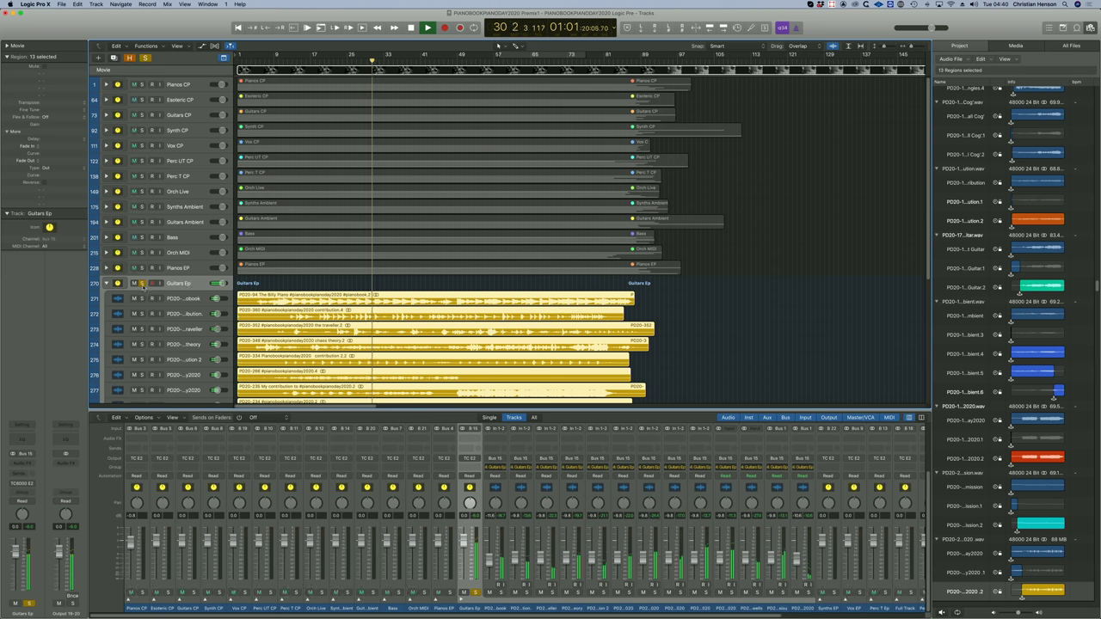
click(142, 283)
key(space)
click(106, 283)
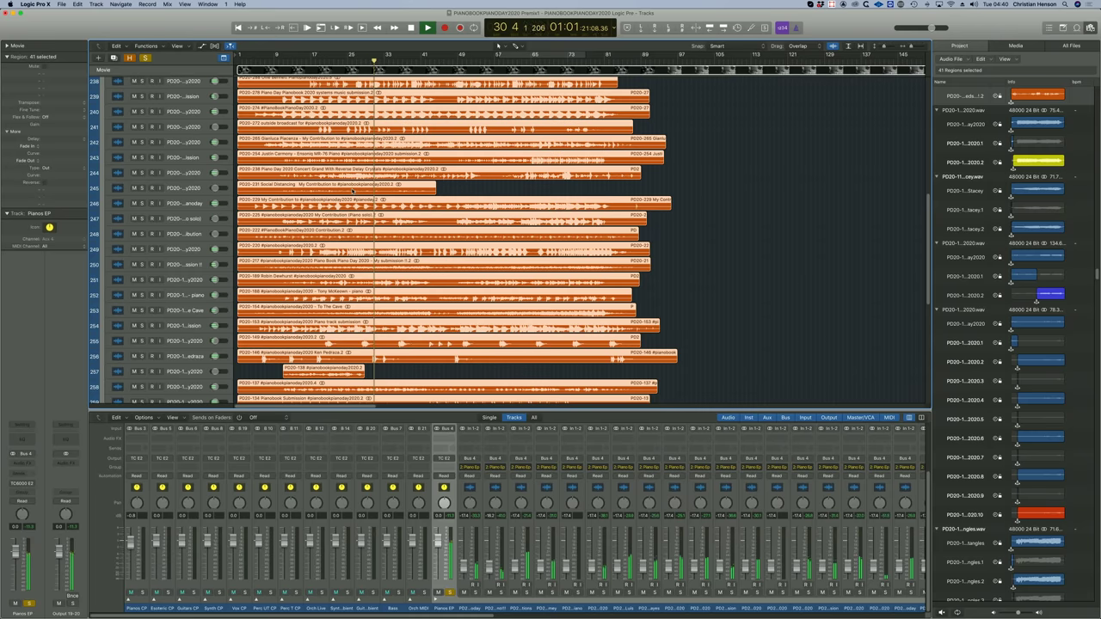
Look through the soloed Pianos EP stack's tracks during playback, and end the audition by collapsing and unsoloing it
scroll(353, 191, down, 5)
scroll(353, 190, down, 4)
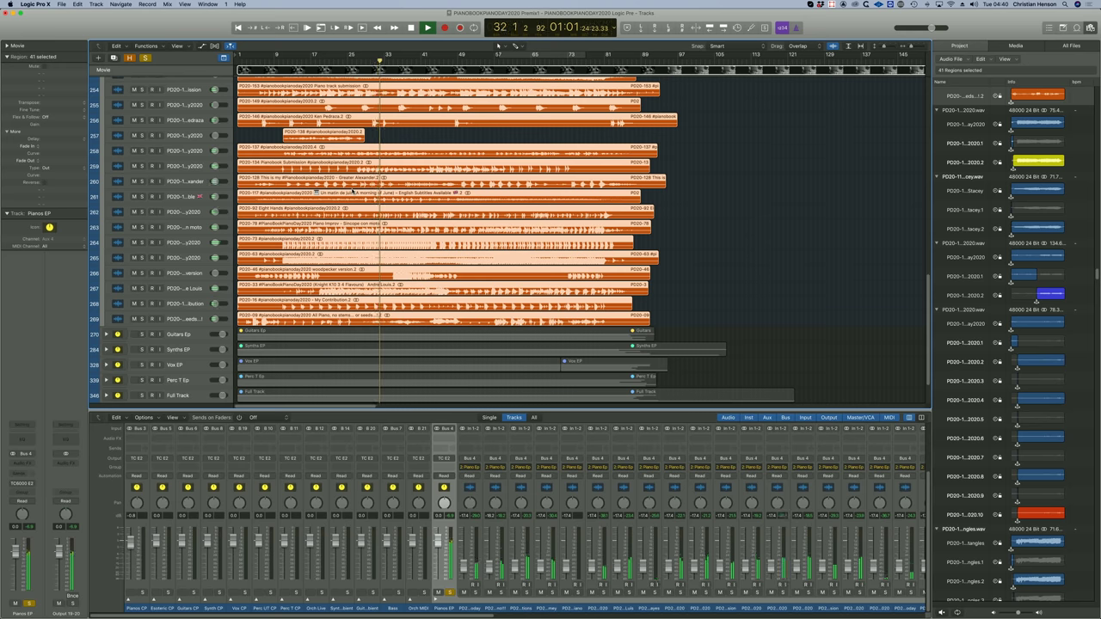
scroll(352, 191, up, 10)
scroll(143, 290, up, 5)
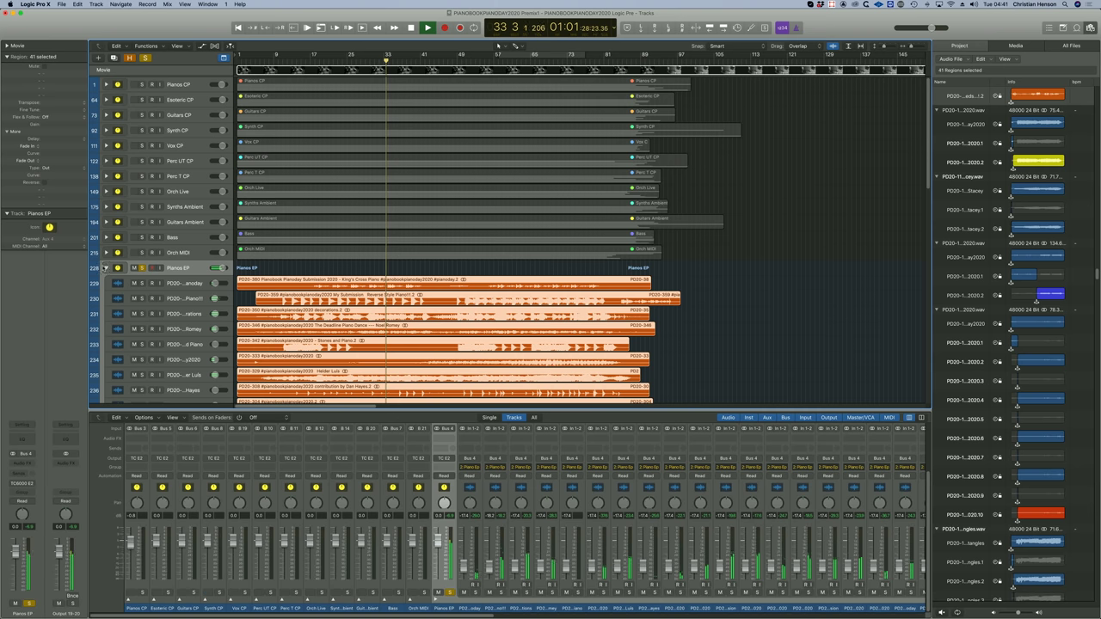
click(105, 268)
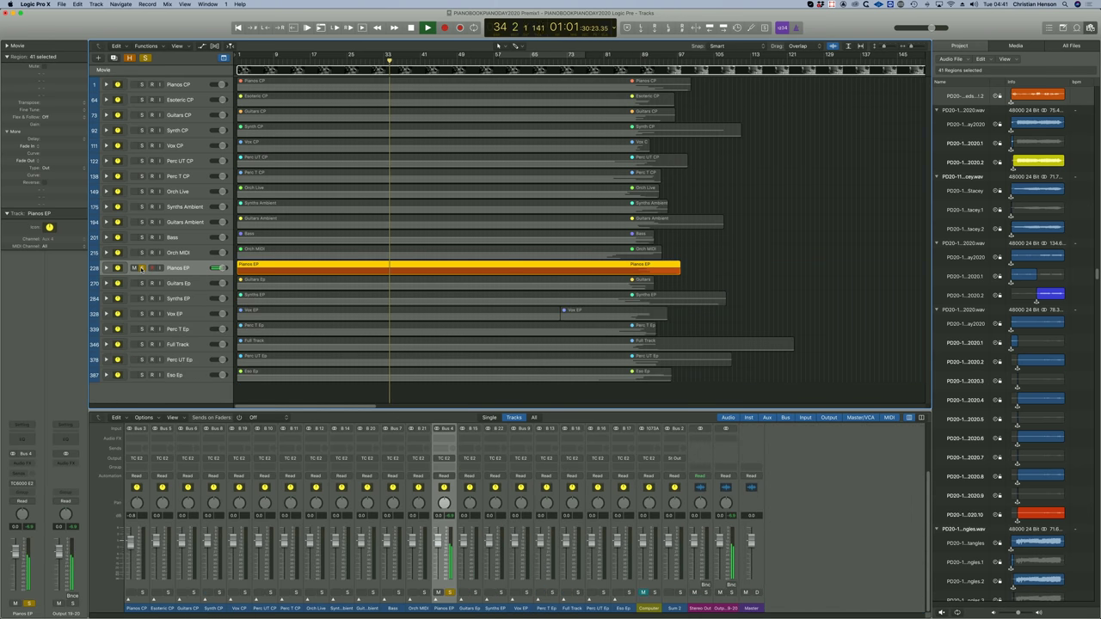
click(142, 267)
key(space)
Select the Orch MIDI stack, play it soloed from about bar 65, and switch the solo to Bass
click(186, 255)
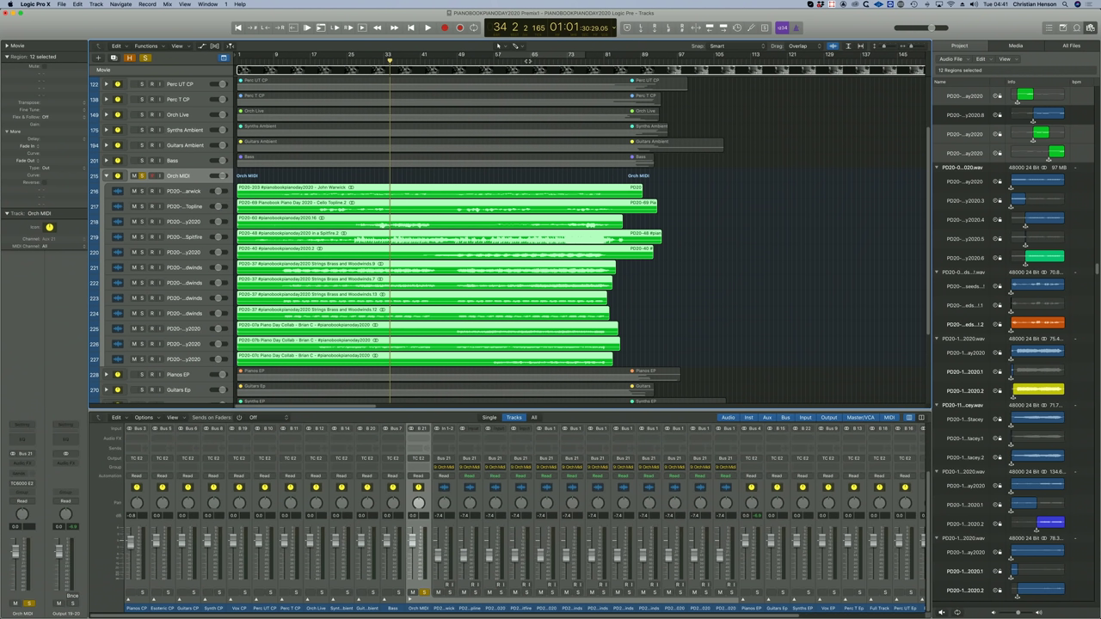
key(space)
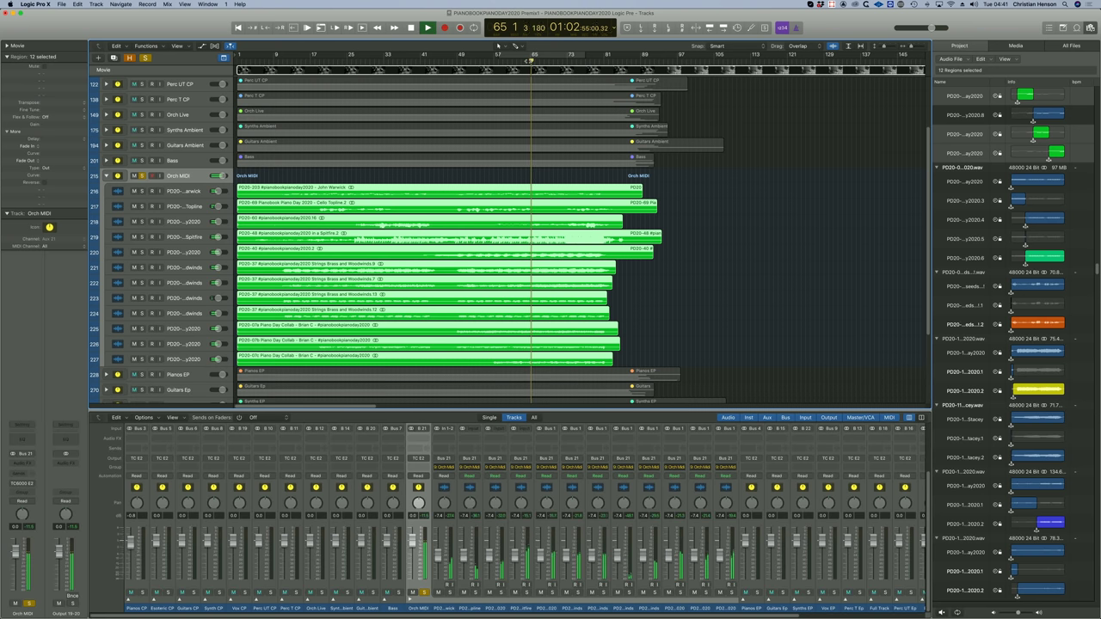
click(142, 176)
click(142, 160)
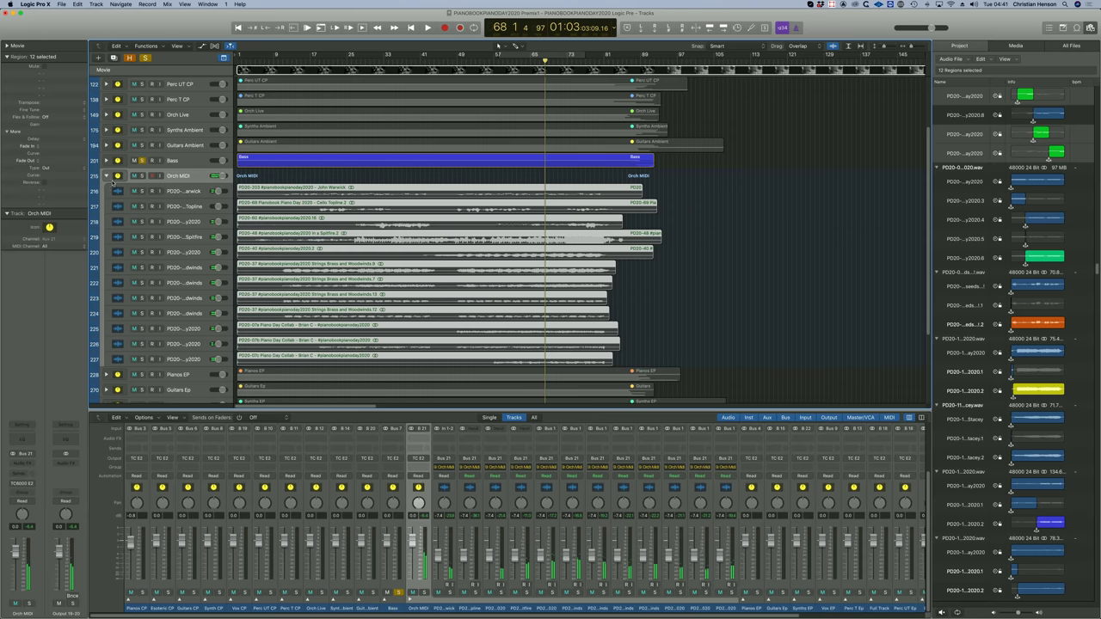
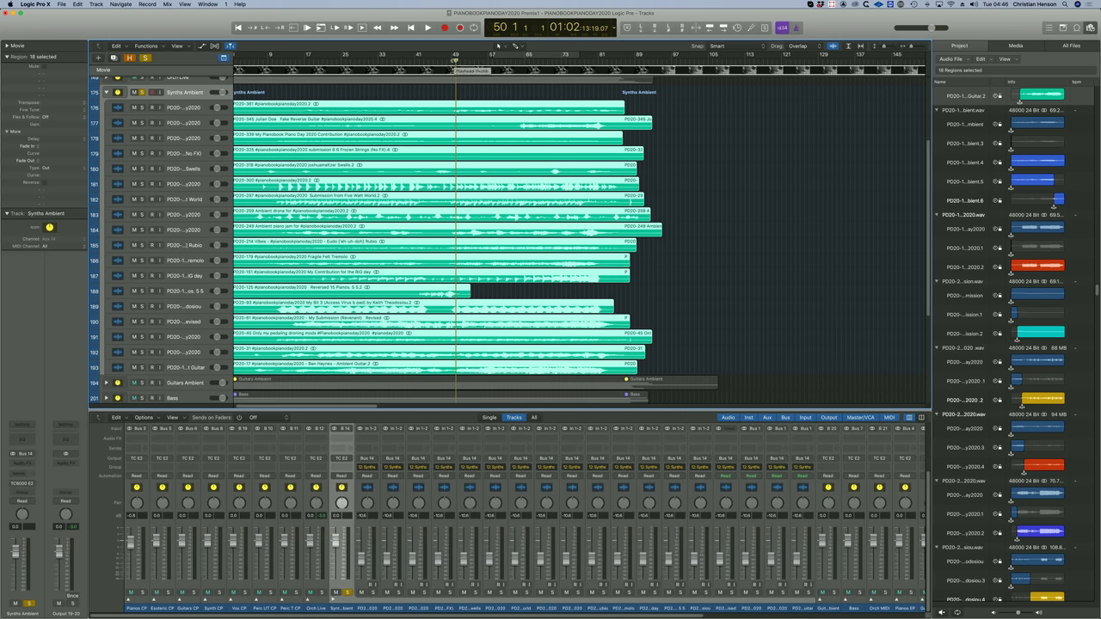
Audition the soloed Synths Ambient stack from bar 50 and look through its tracks, continuing with Guitars Ambient until playback stops
key(space)
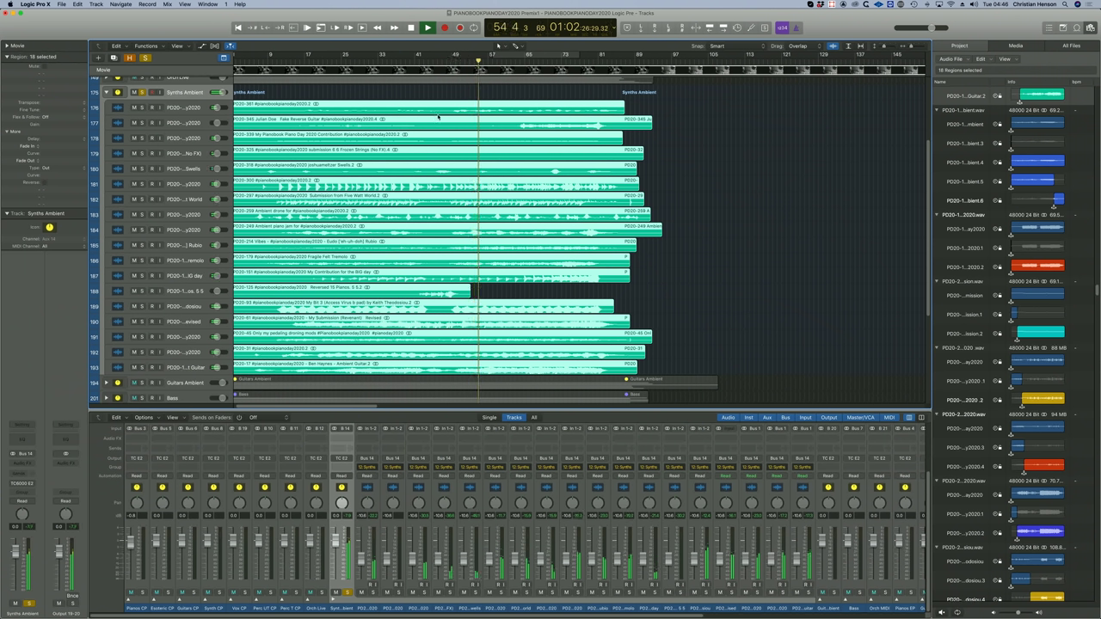
scroll(418, 101, down, 2)
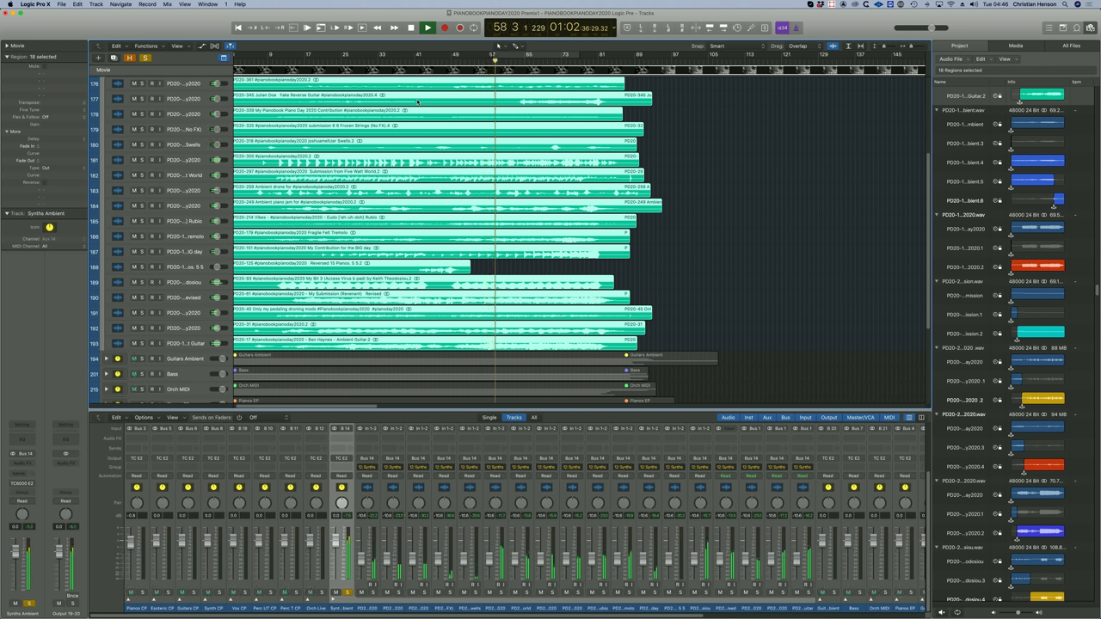
scroll(150, 153, up, 3)
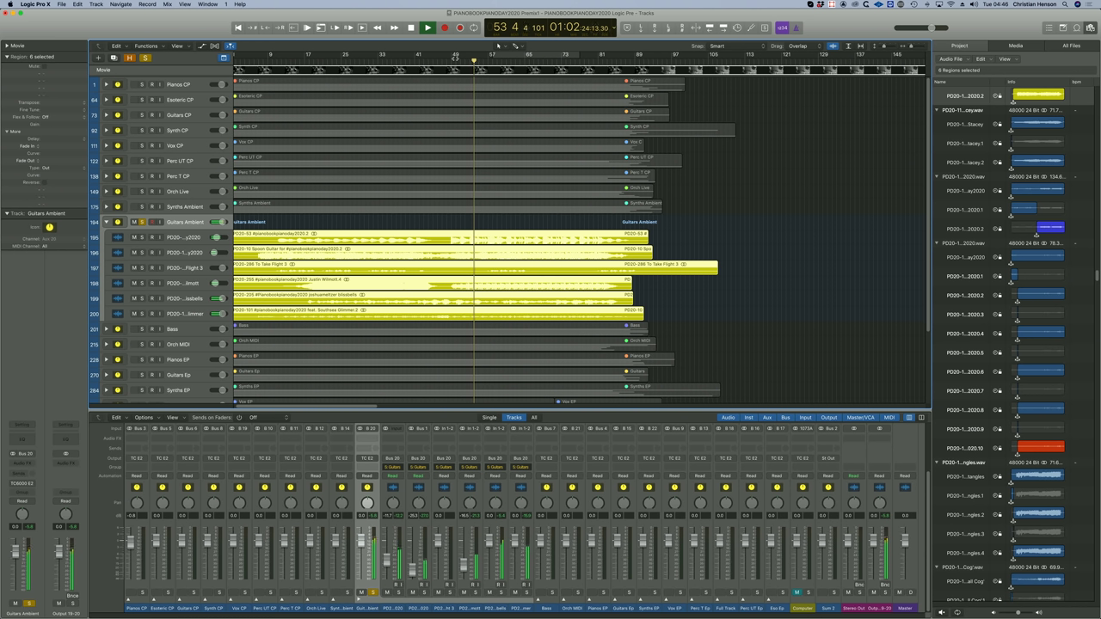
key(space)
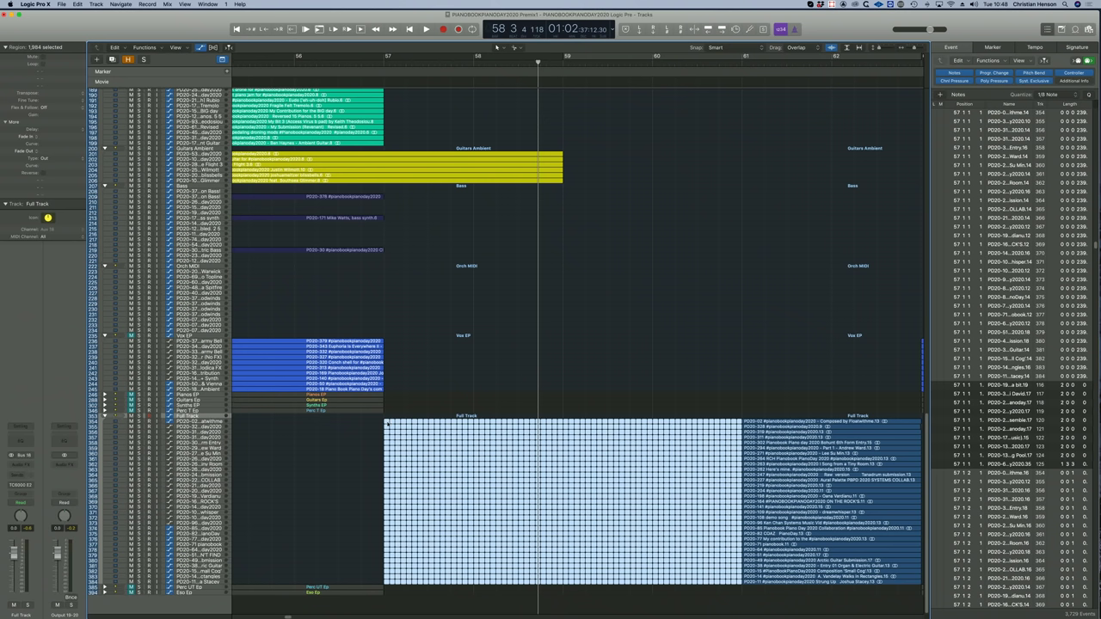
Select the sliced Full Track regions between bars 57 and 61, and deselect one slice per track along a descending diagonal from bar 57
click(386, 423)
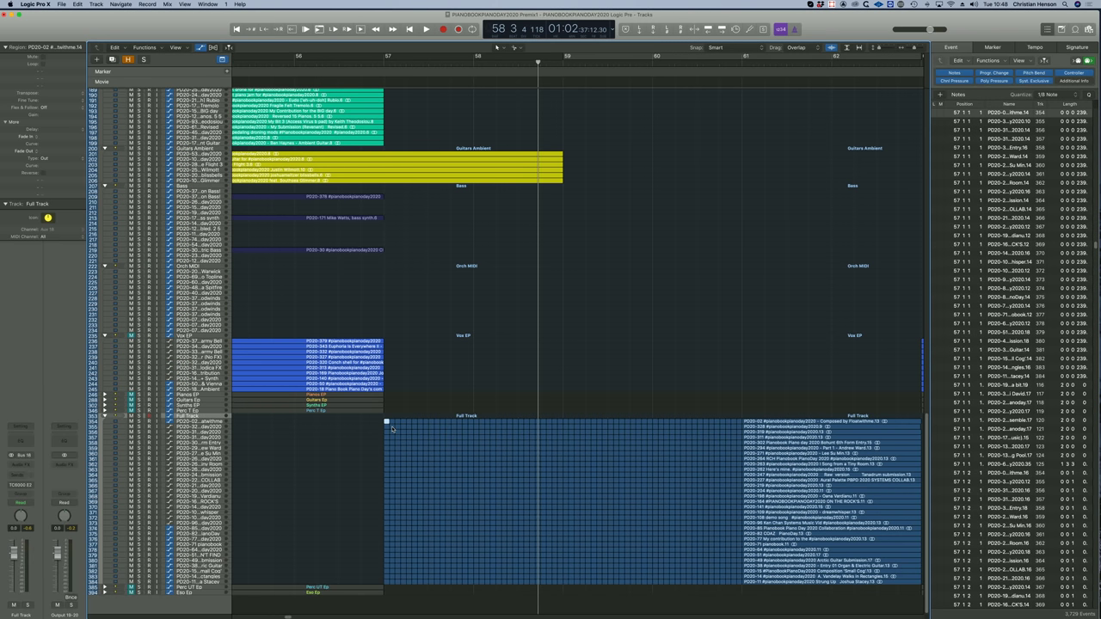
key(shift+f)
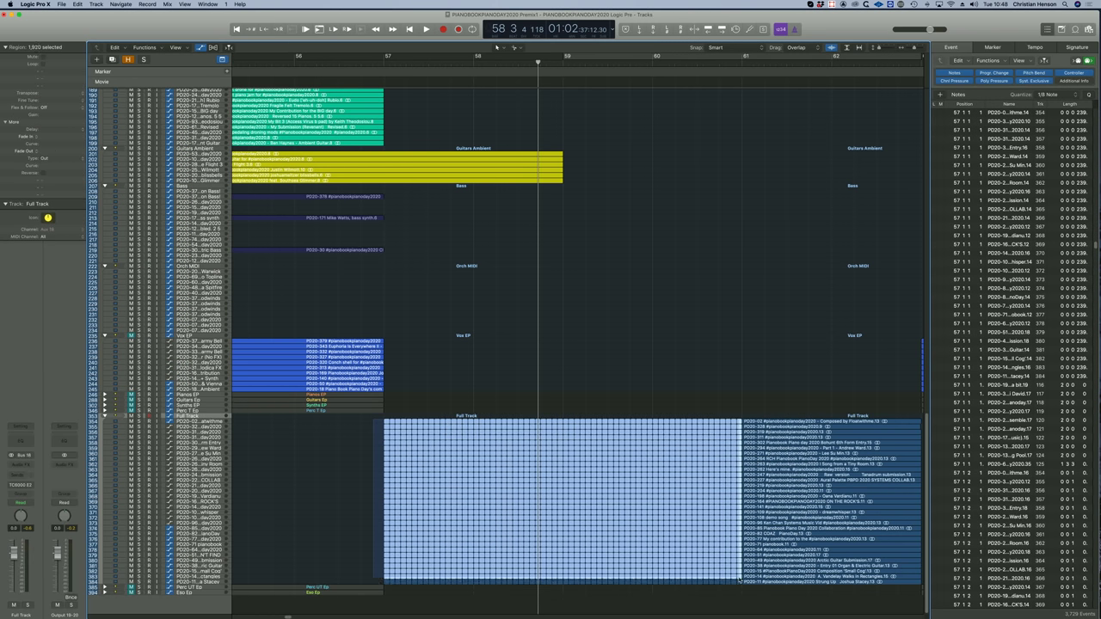
drag(391, 428, 456, 490)
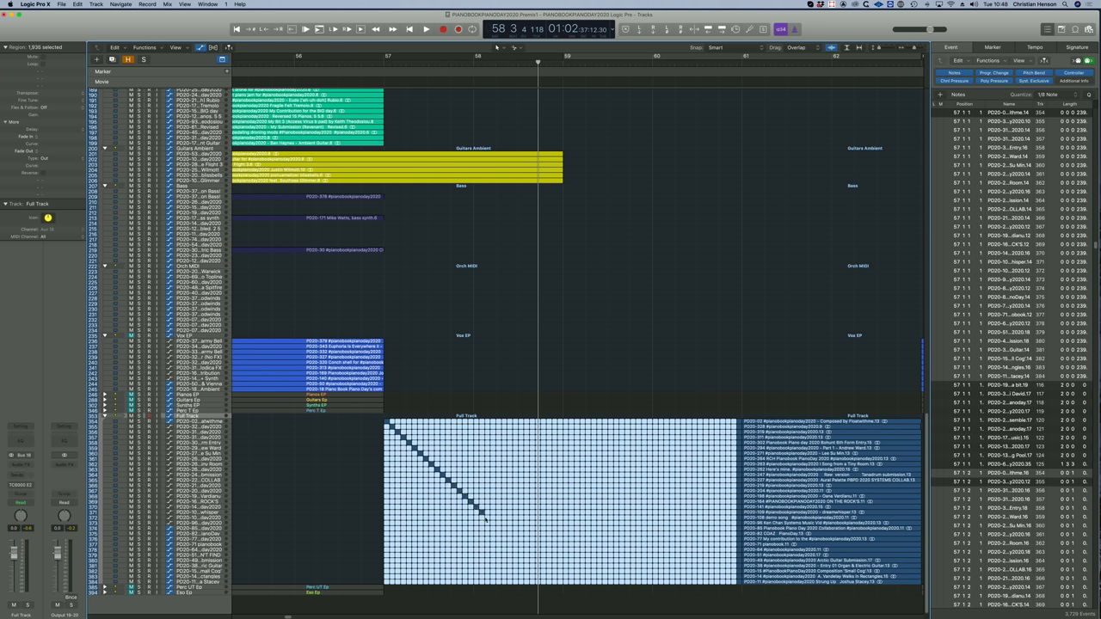
drag(494, 524, 520, 551)
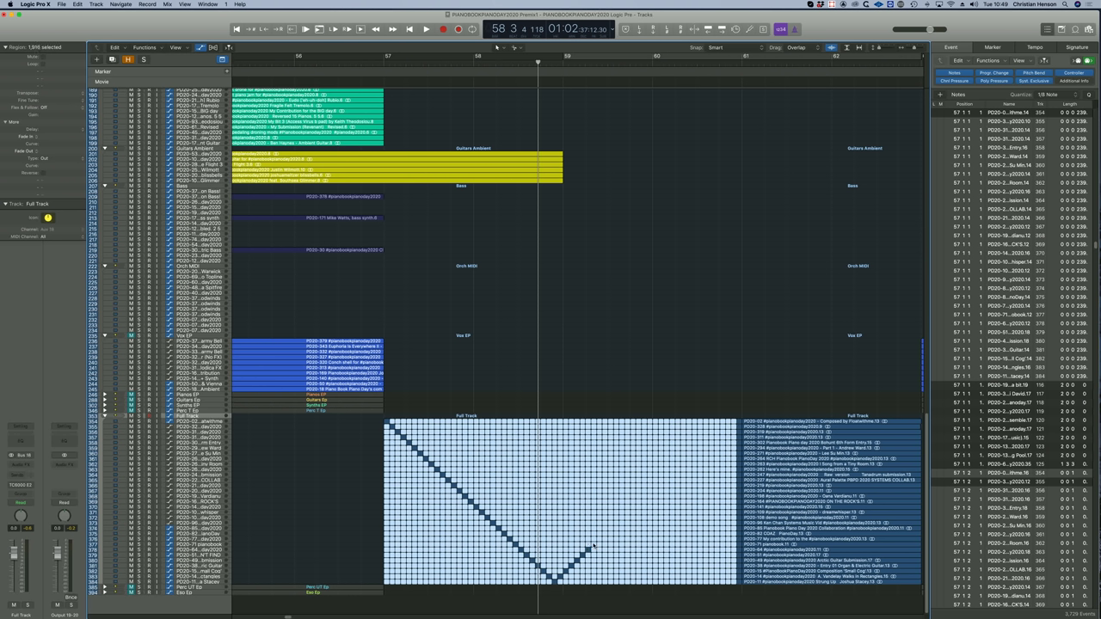
Deselect two parallel rising diagonals of slices from the last Full Track submission near bar 59 up to the first near bar 61
drag(627, 517, 647, 506)
drag(677, 464, 688, 459)
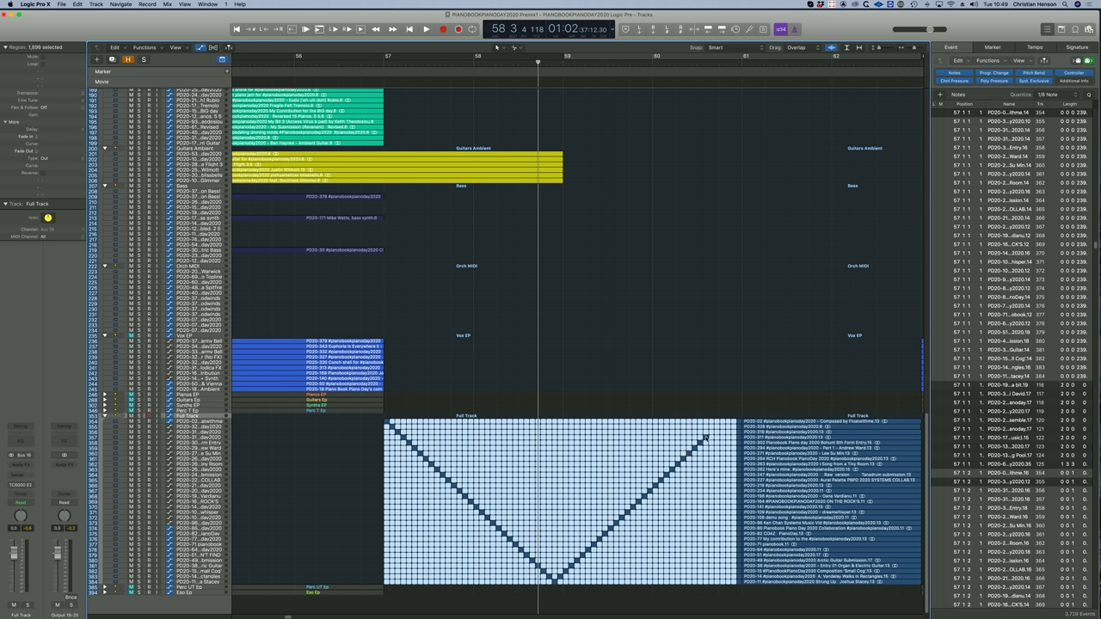
drag(568, 585, 583, 574)
drag(629, 531, 698, 463)
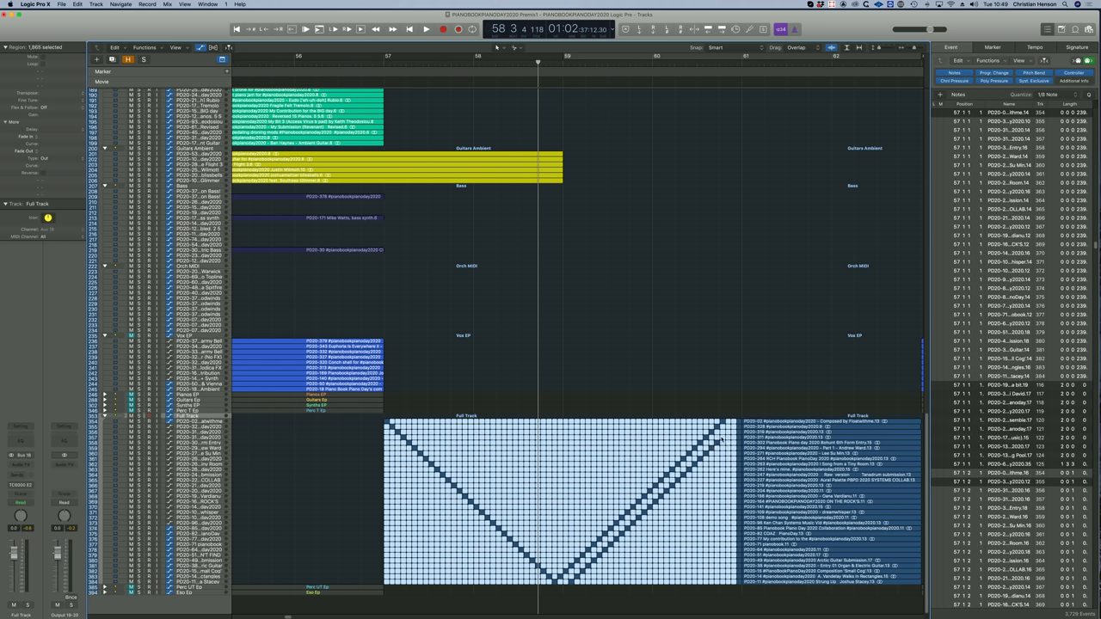
Deselect further parallel rising diagonals of Full Track slices, working from about bar 59 across the remaining slices toward bar 61
drag(588, 585, 604, 569)
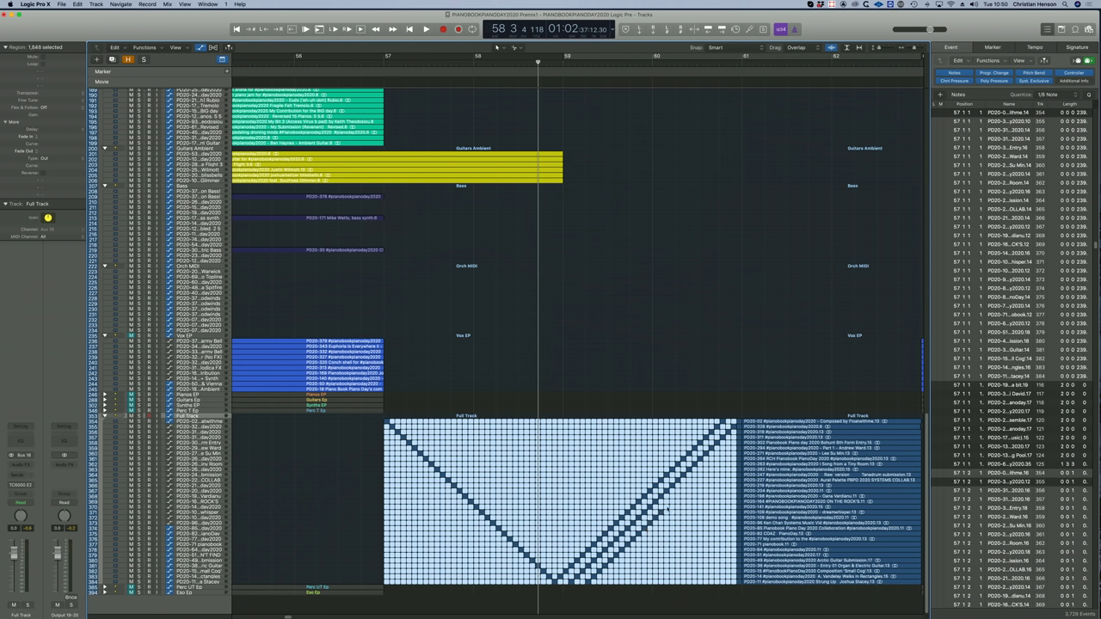
mouse_move(690, 478)
mouse_down()
mouse_move(721, 465)
mouse_move(736, 440)
mouse_up()
drag(608, 577, 635, 557)
drag(676, 516, 733, 458)
drag(618, 588, 645, 574)
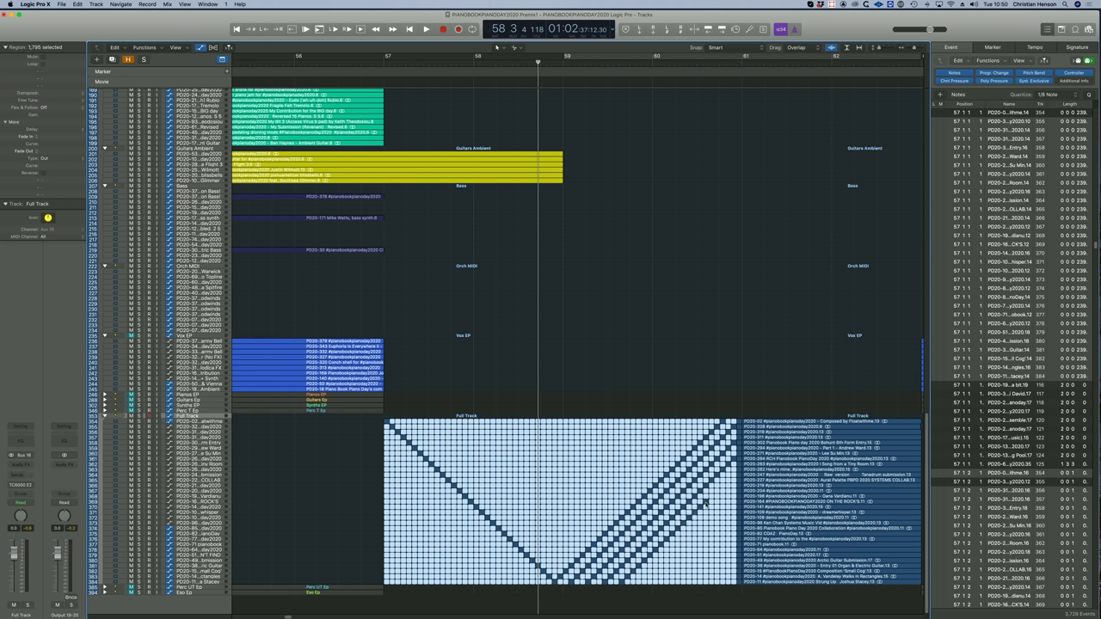
drag(727, 482, 735, 473)
drag(679, 544, 697, 529)
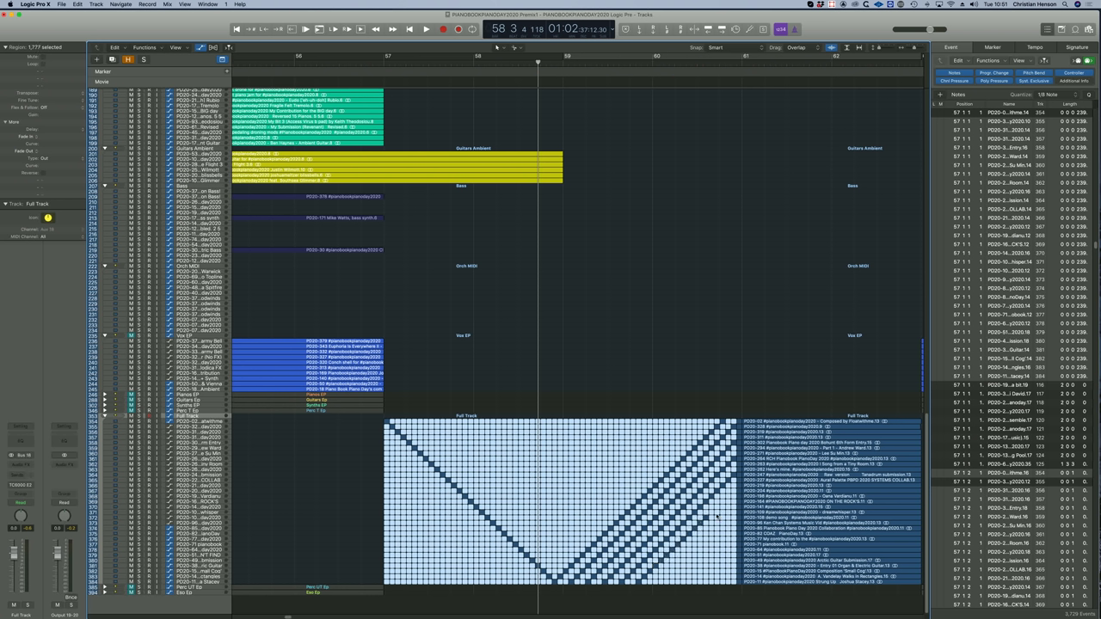
shift+click(660, 584)
drag(711, 531, 722, 520)
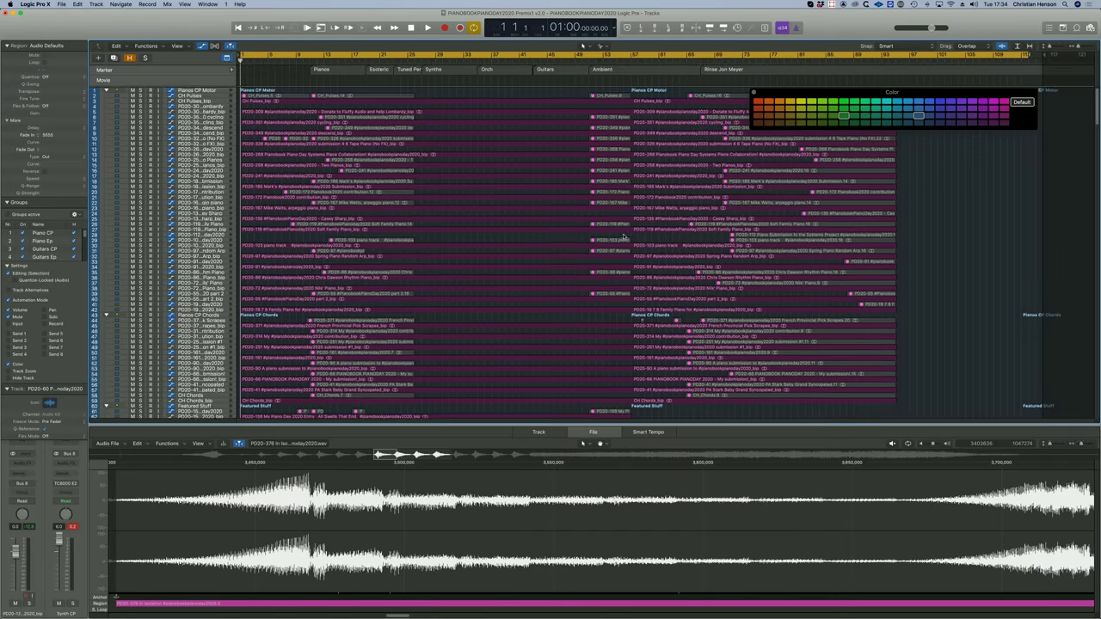
Look through the bounced Pianos CP and Esoteric CP tracks in Logic Pro, and compare them with the imported clips in Pro Tools
scroll(623, 237, up, 15)
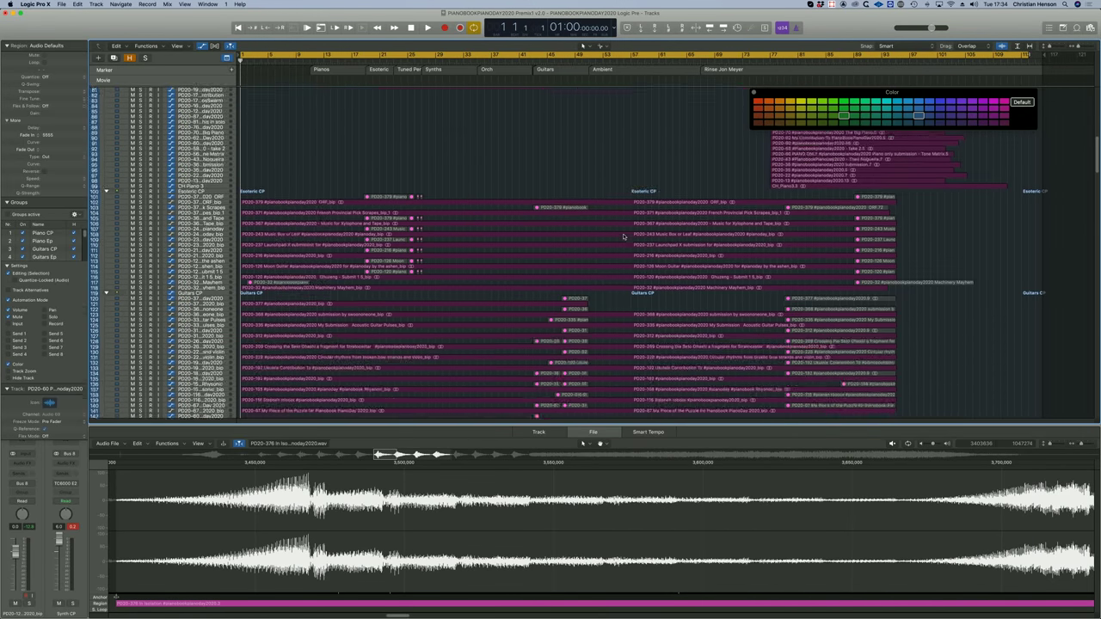
scroll(623, 236, down, 1)
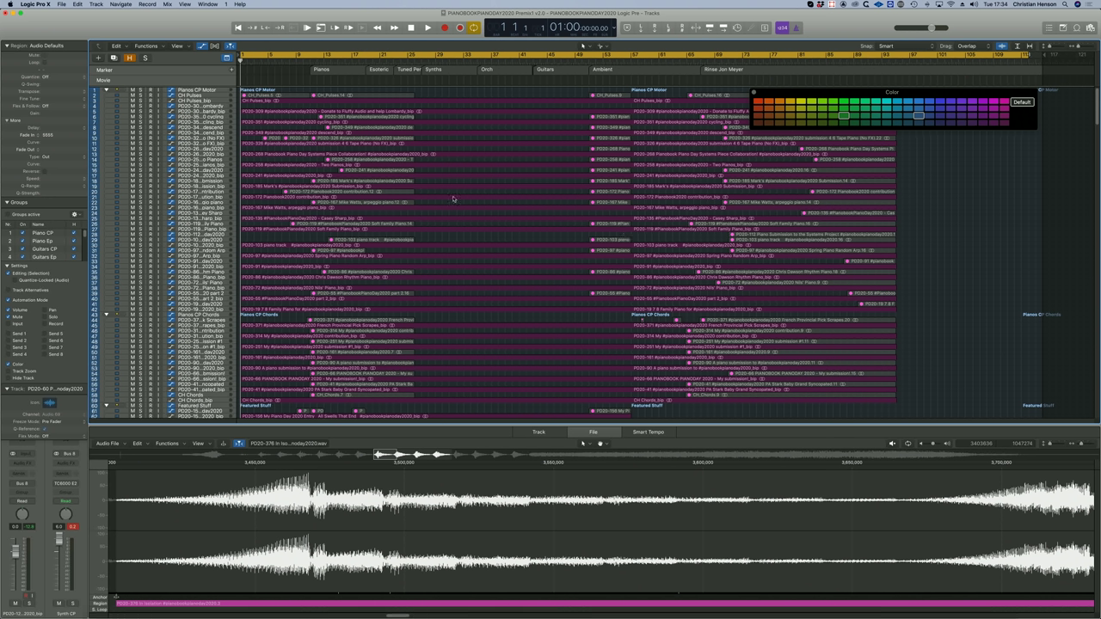
scroll(429, 161, down, 15)
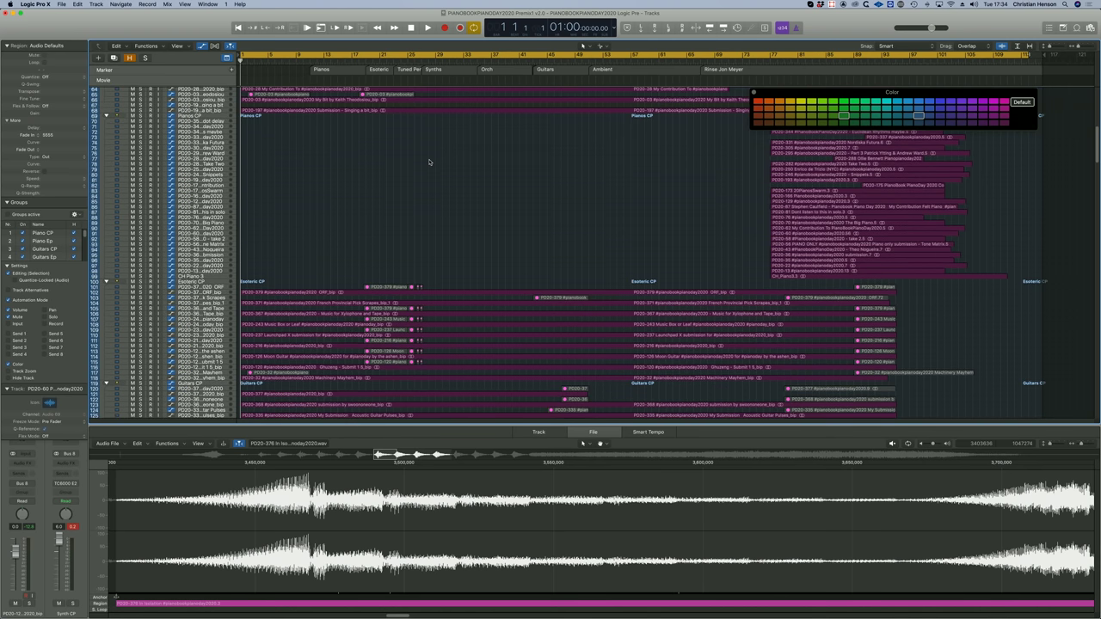
scroll(429, 161, down, 20)
scroll(440, 133, down, 10)
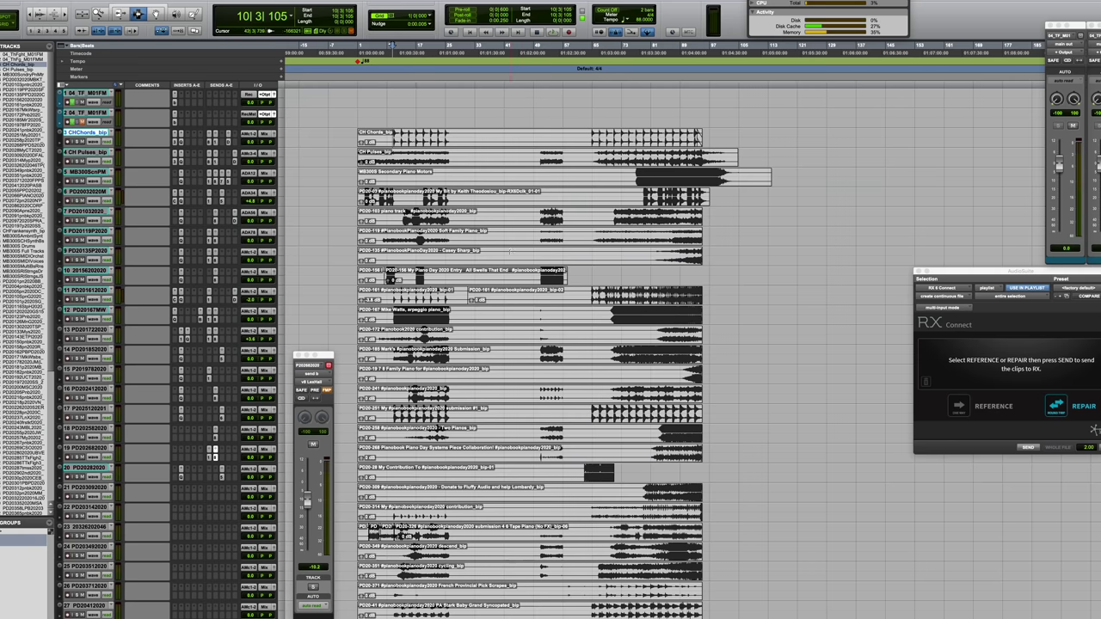
scroll(512, 252, down, 5)
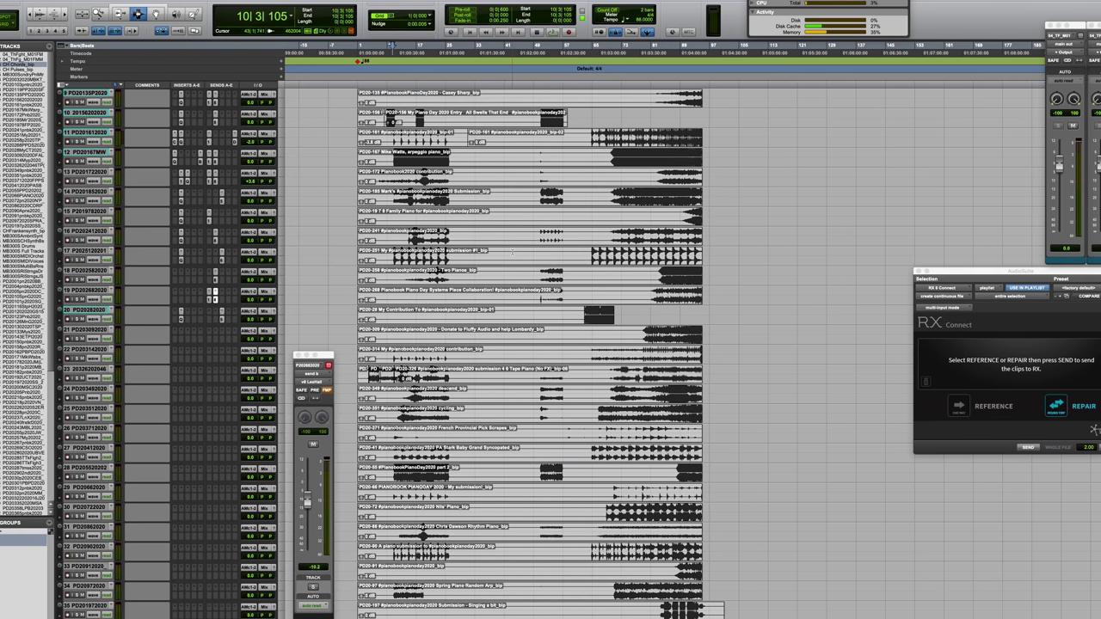
scroll(512, 252, down, 3)
scroll(513, 251, down, 3)
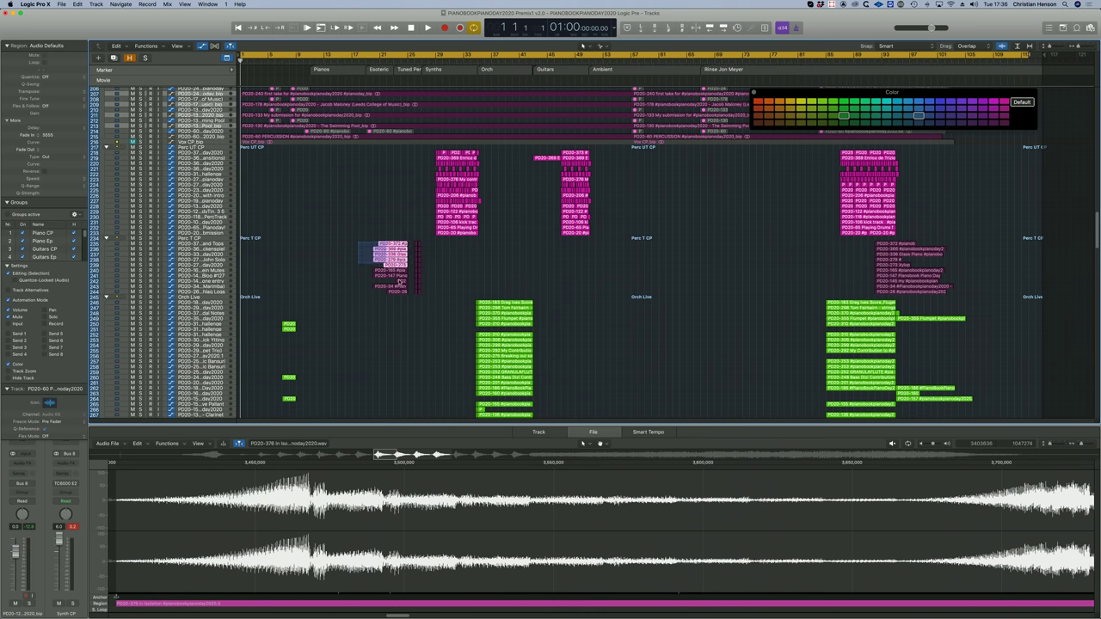
Select all the Perc T CP regions in both sections of the Logic Pro arrangement and color them teal
drag(399, 282, 950, 299)
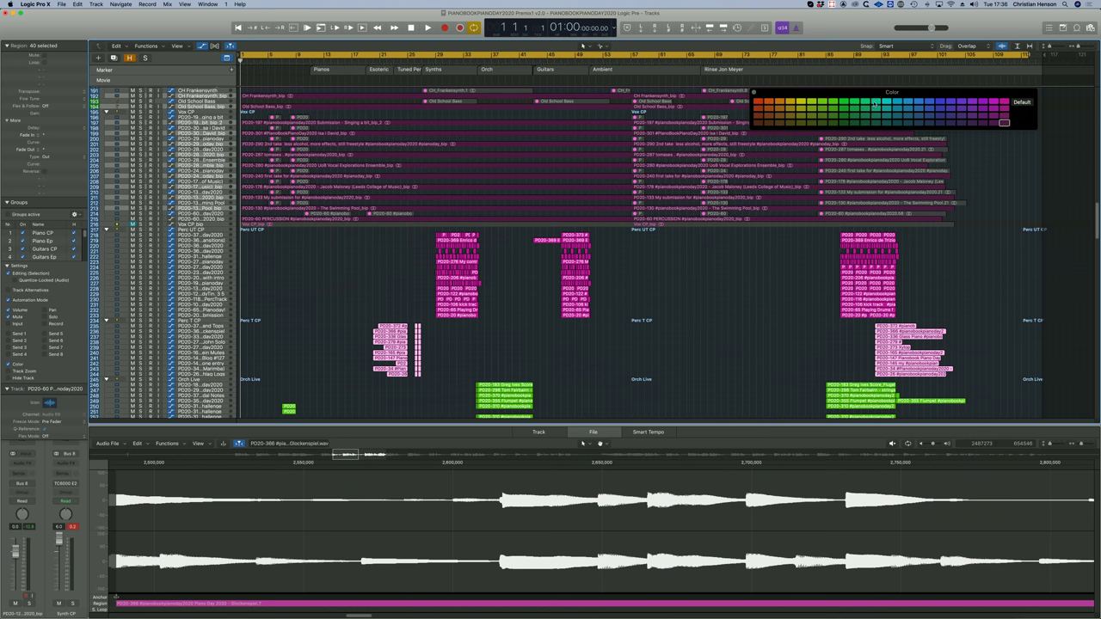
click(874, 103)
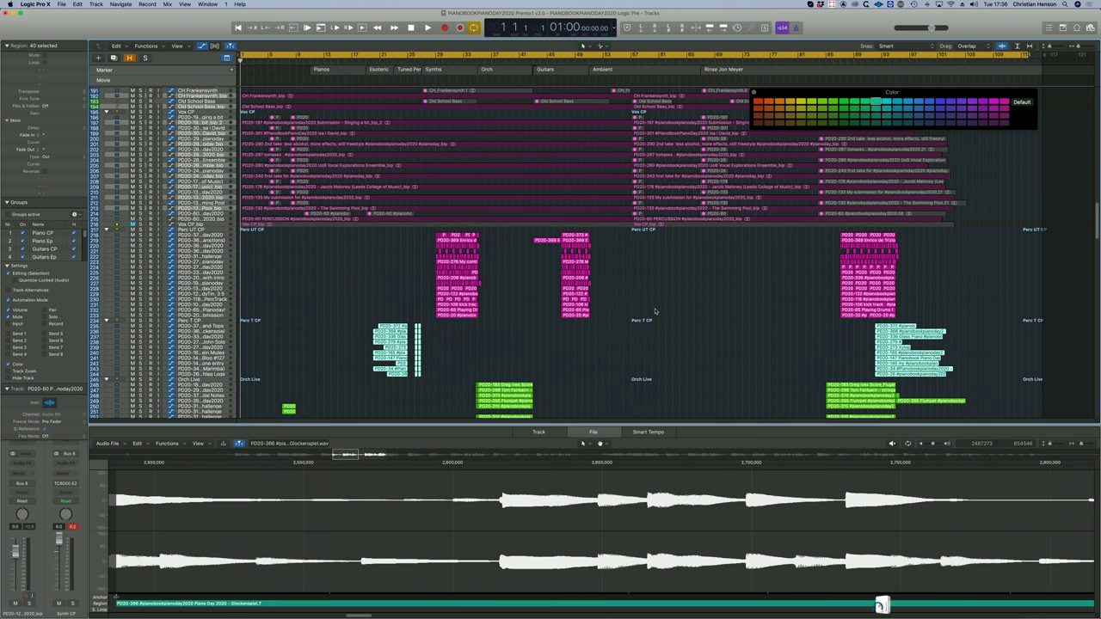
scroll(654, 274, up, 1)
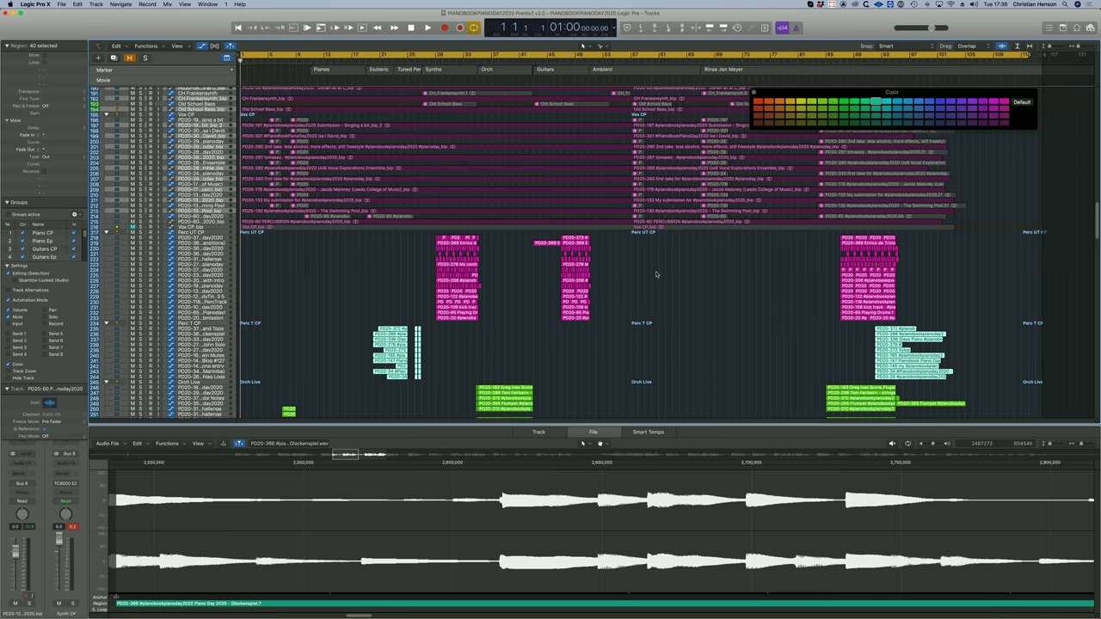
Examine the arrangement from Orch Live through Orch MIDI, Vox EP and Full Track down to the EP stacks
scroll(655, 274, up, 2)
scroll(655, 274, down, 10)
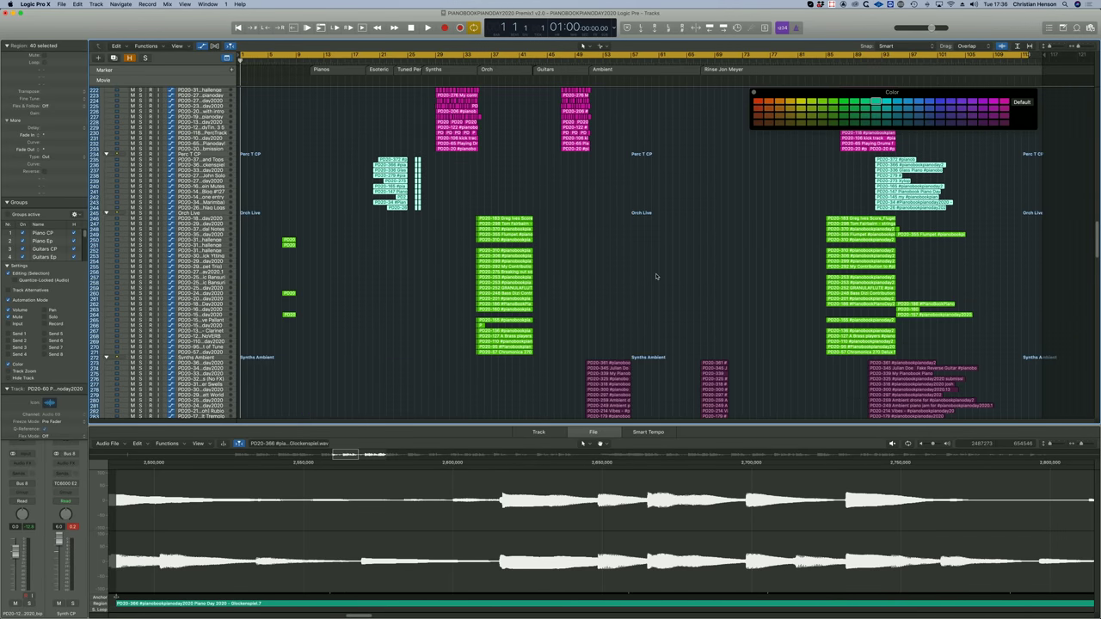
scroll(655, 275, up, 1)
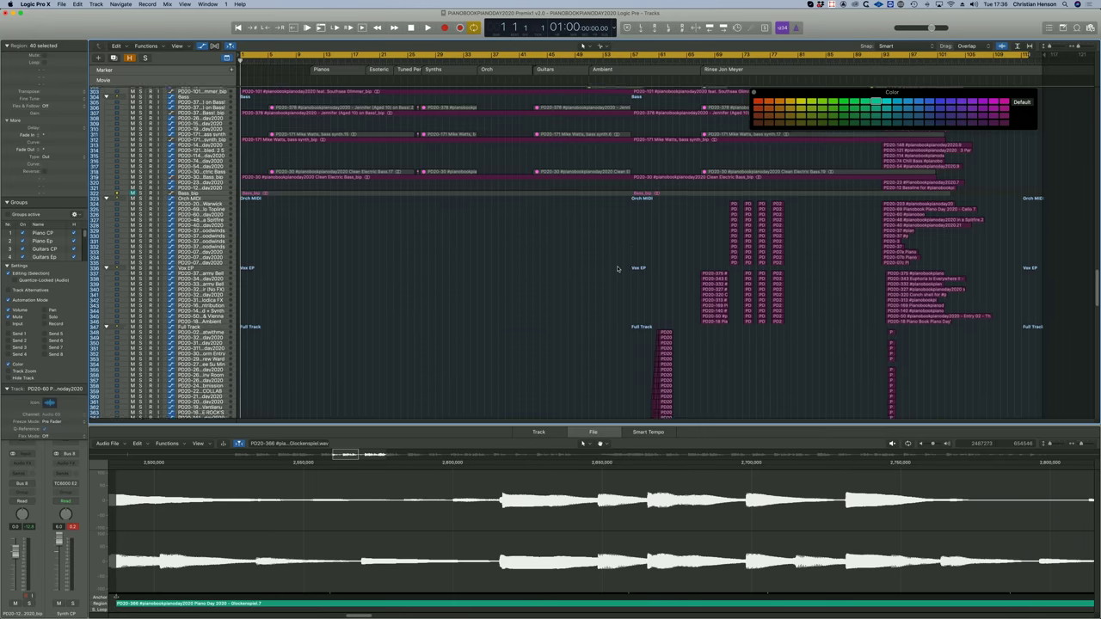
scroll(617, 271, down, 5)
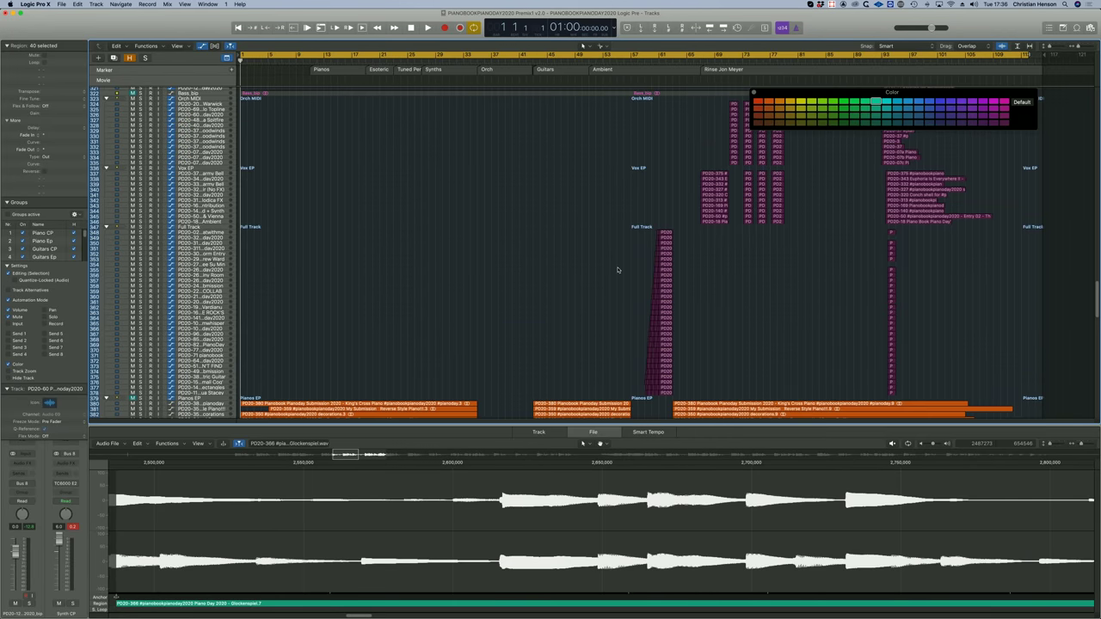
scroll(617, 271, down, 15)
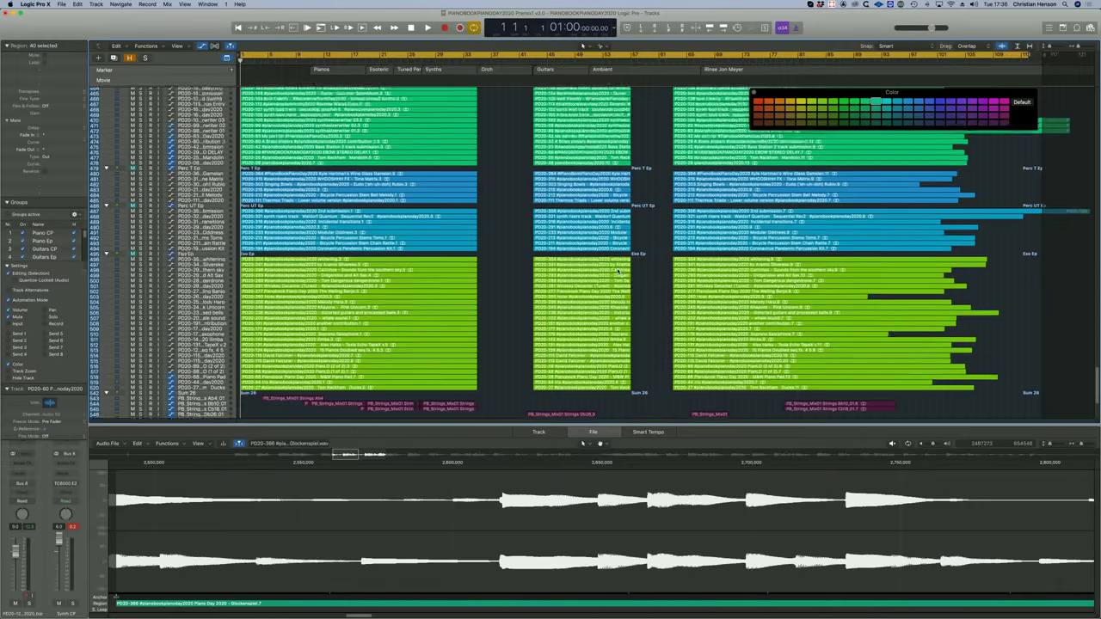
scroll(616, 271, up, 10)
scroll(617, 270, down, 4)
scroll(616, 271, down, 8)
scroll(617, 270, up, 12)
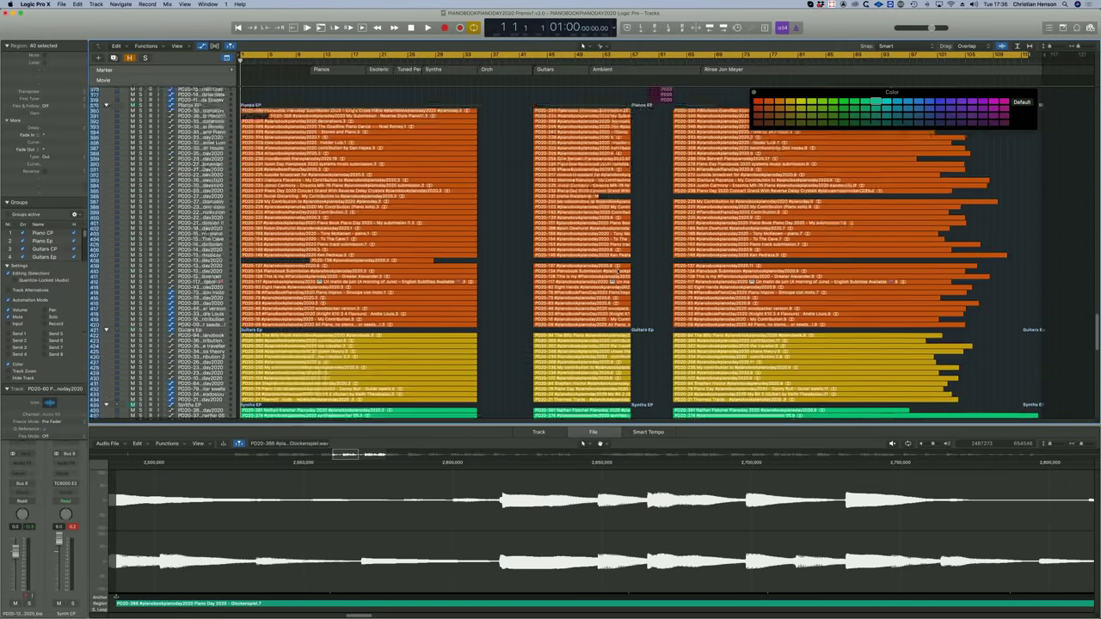
scroll(616, 271, down, 2)
scroll(617, 271, up, 2)
scroll(616, 271, down, 1)
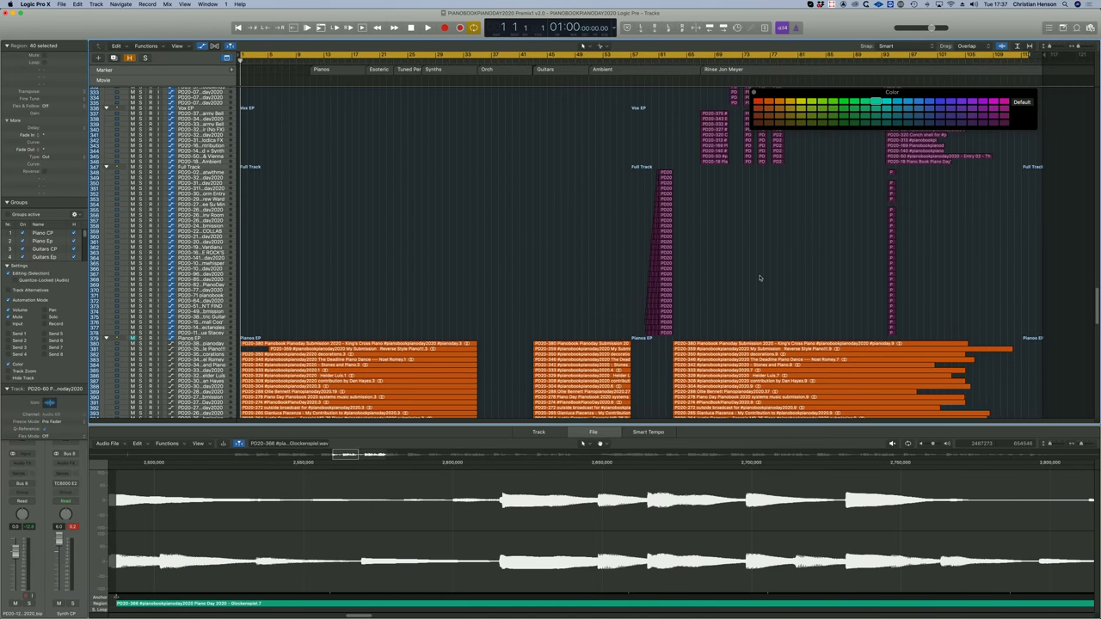
Select the four groups of Orch MIDI regions between about bars 71 and 79
scroll(761, 278, up, 20)
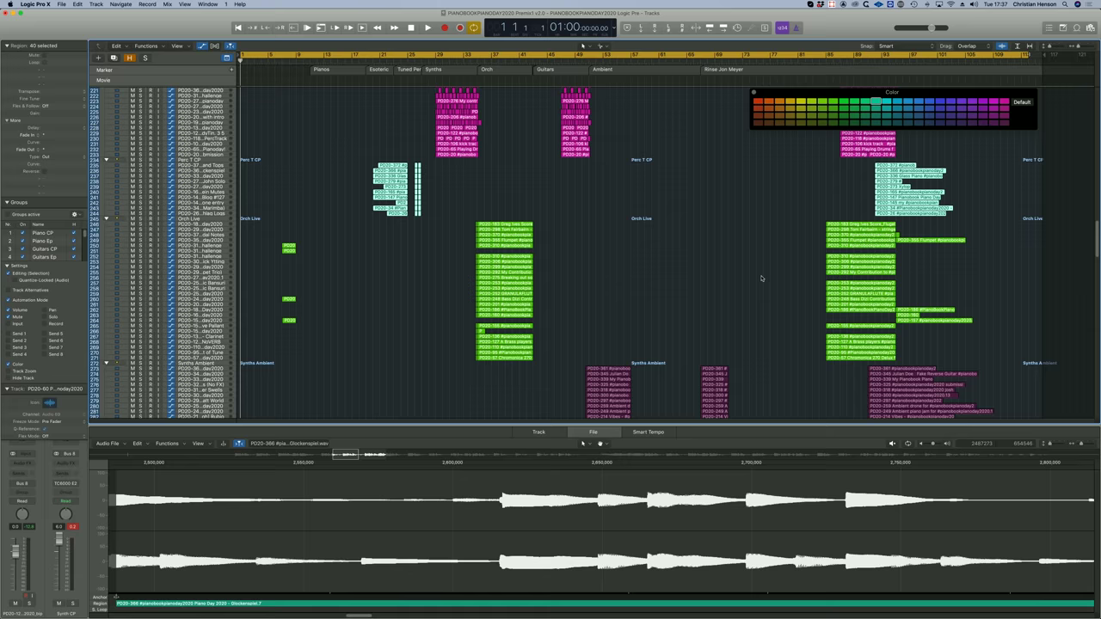
scroll(761, 277, down, 15)
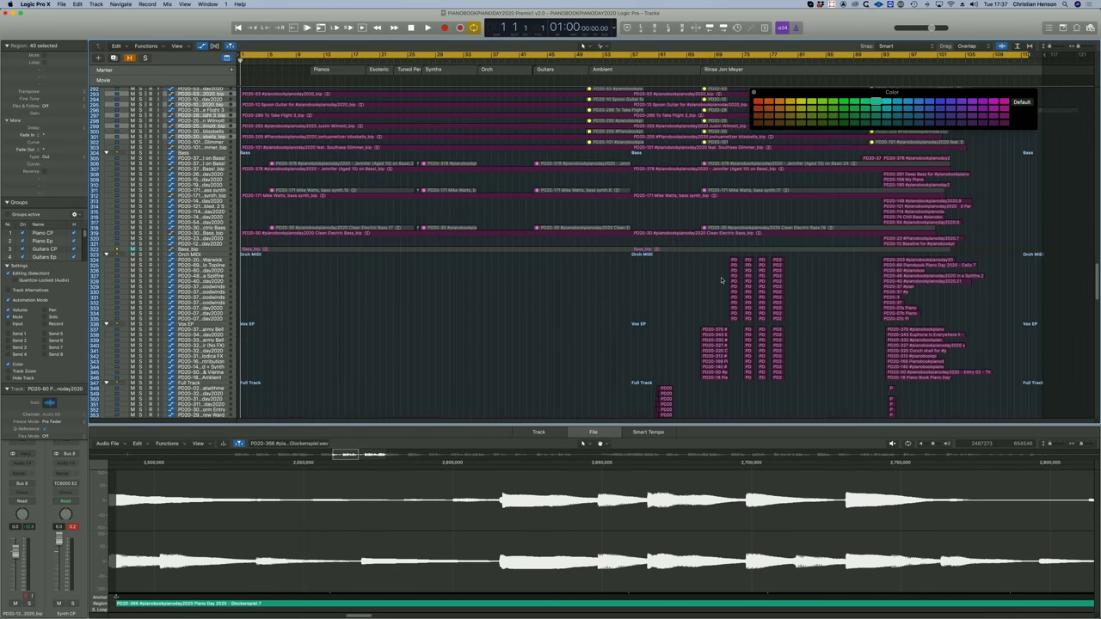
scroll(720, 278, up, 1)
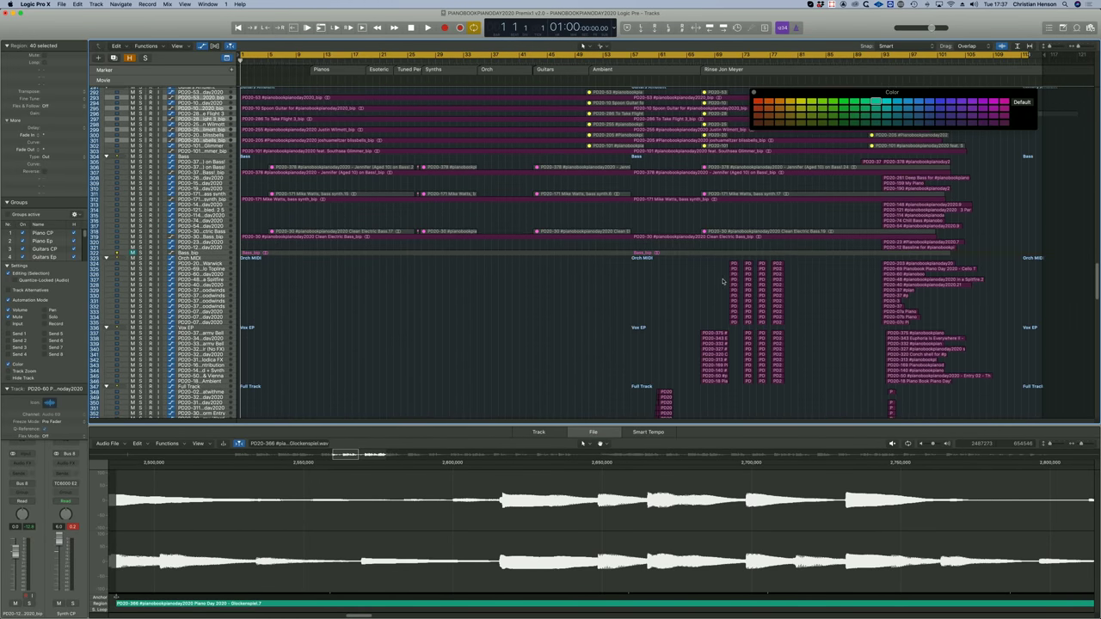
drag(721, 265, 763, 313)
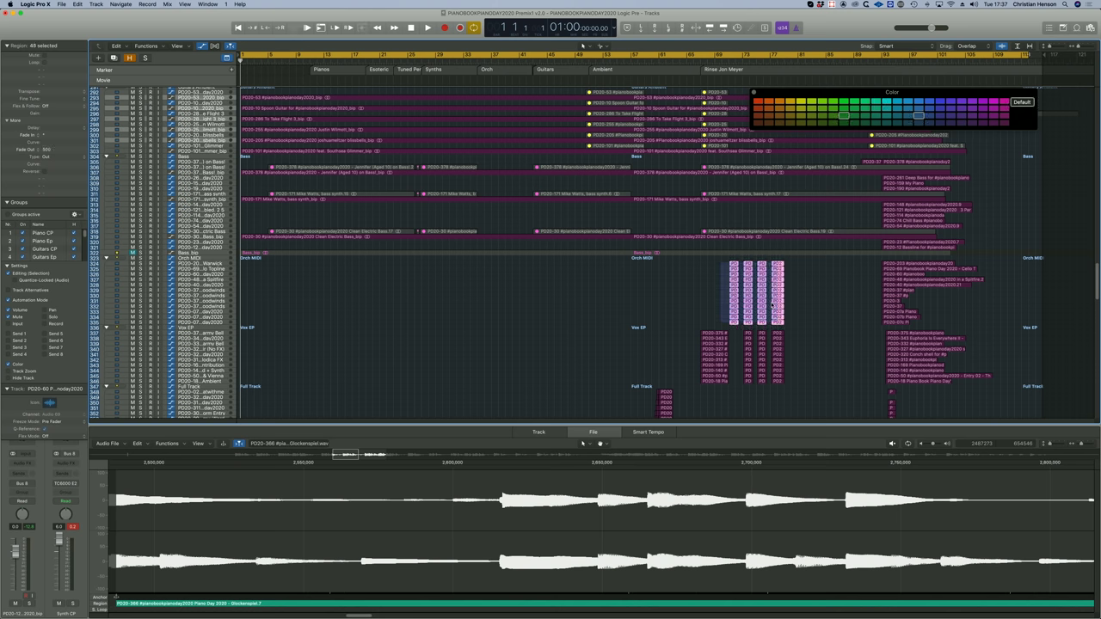
drag(772, 304, 770, 301)
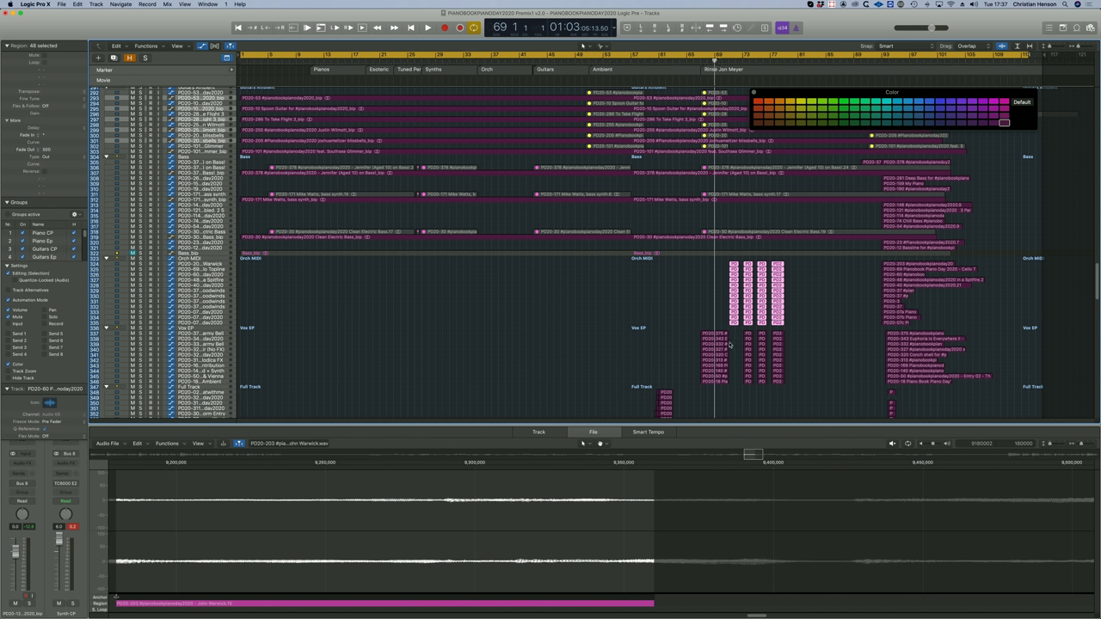
Compare the Full Track, Pianos EP and Pianos CP stacks with the bounced clips in the Pro Tools session
scroll(709, 335, up, 2)
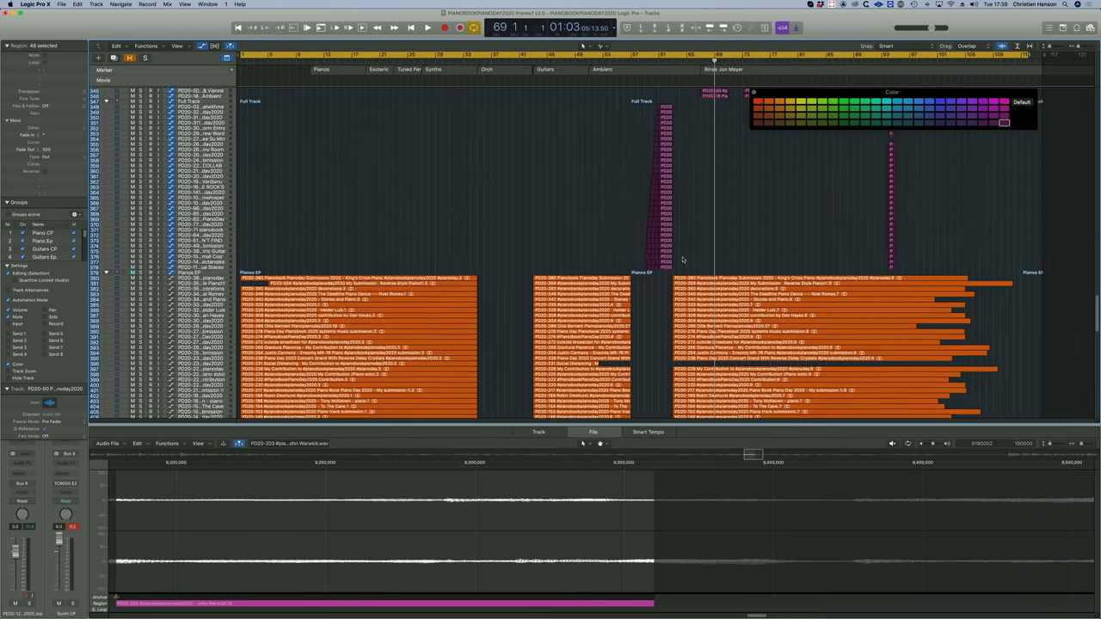
scroll(683, 260, down, 15)
scroll(682, 258, down, 5)
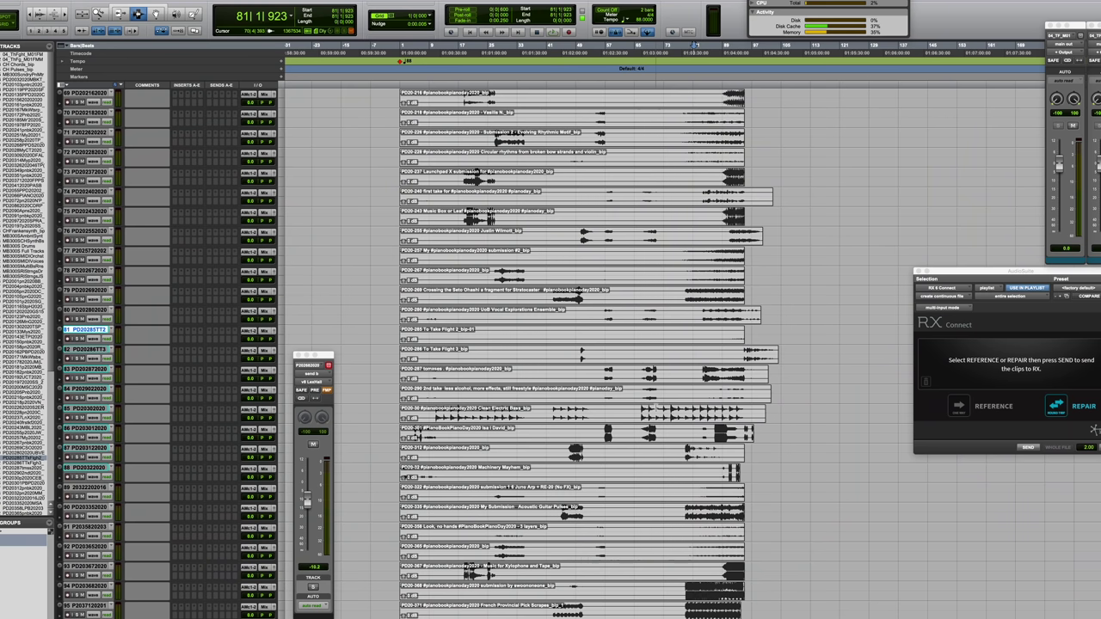
scroll(655, 406, up, 3)
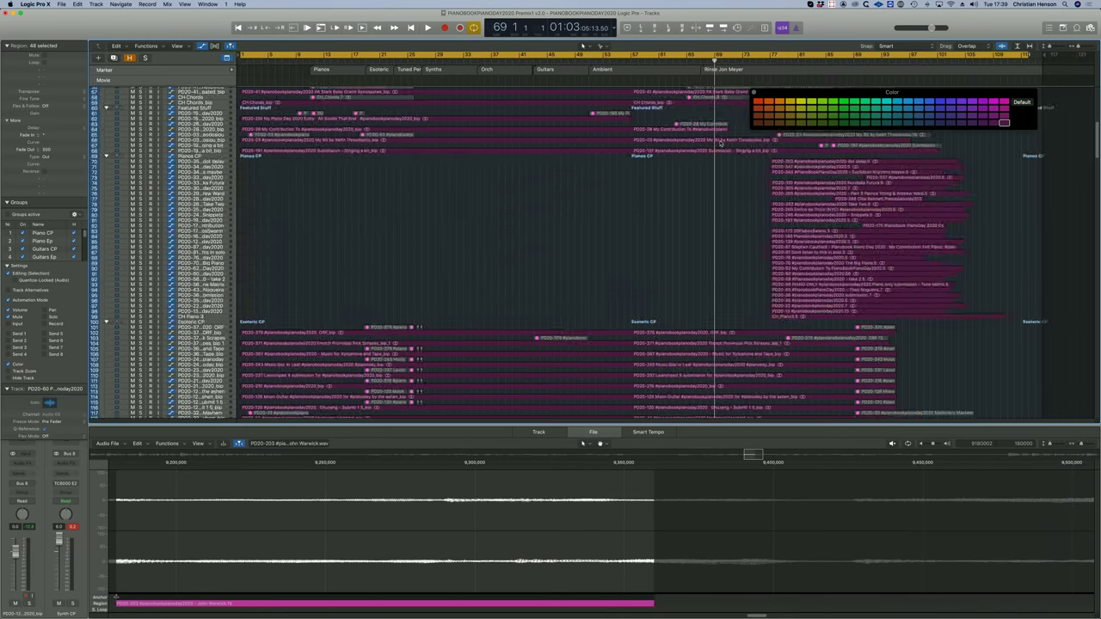
scroll(718, 152, up, 3)
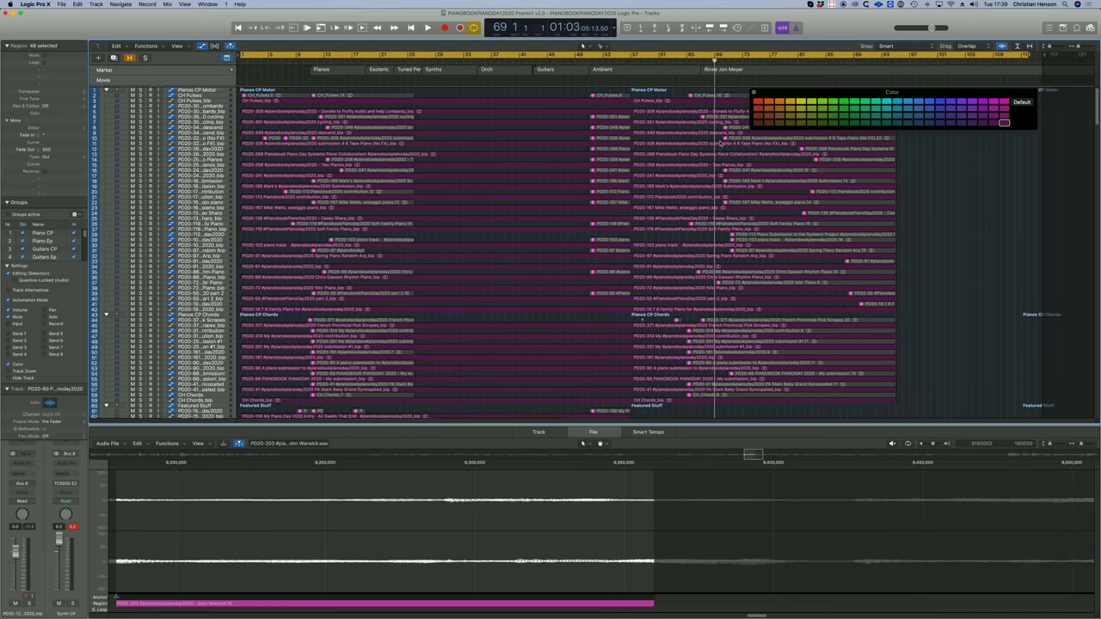
scroll(719, 152, down, 1)
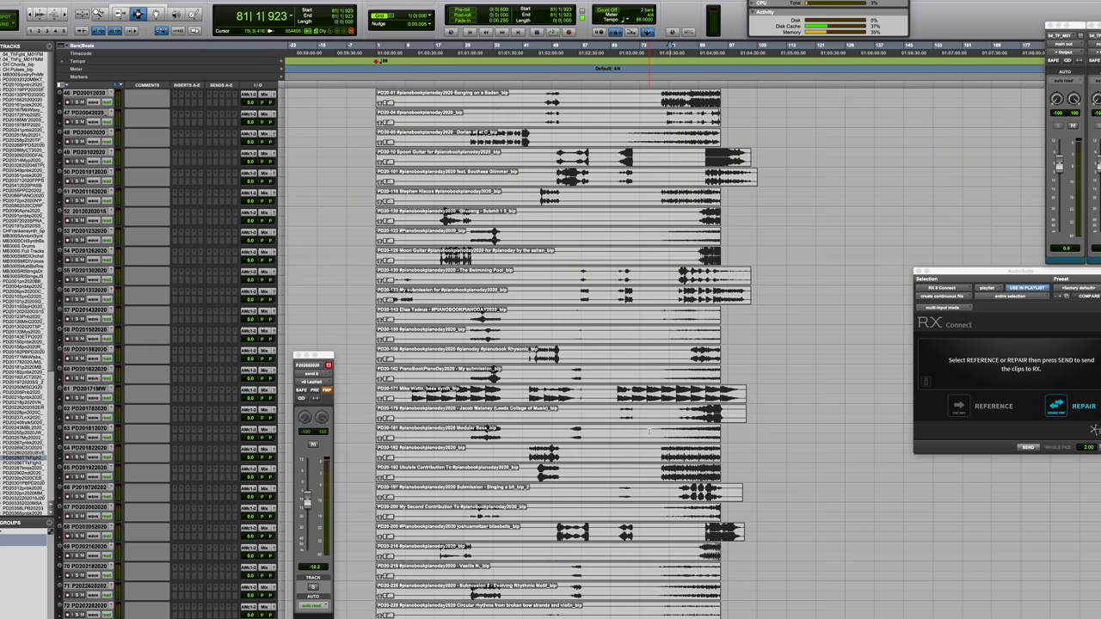
Review the Pro Tools tracks and the inserts, sends and faders in the Mix window, and close that window
scroll(650, 432, up, 15)
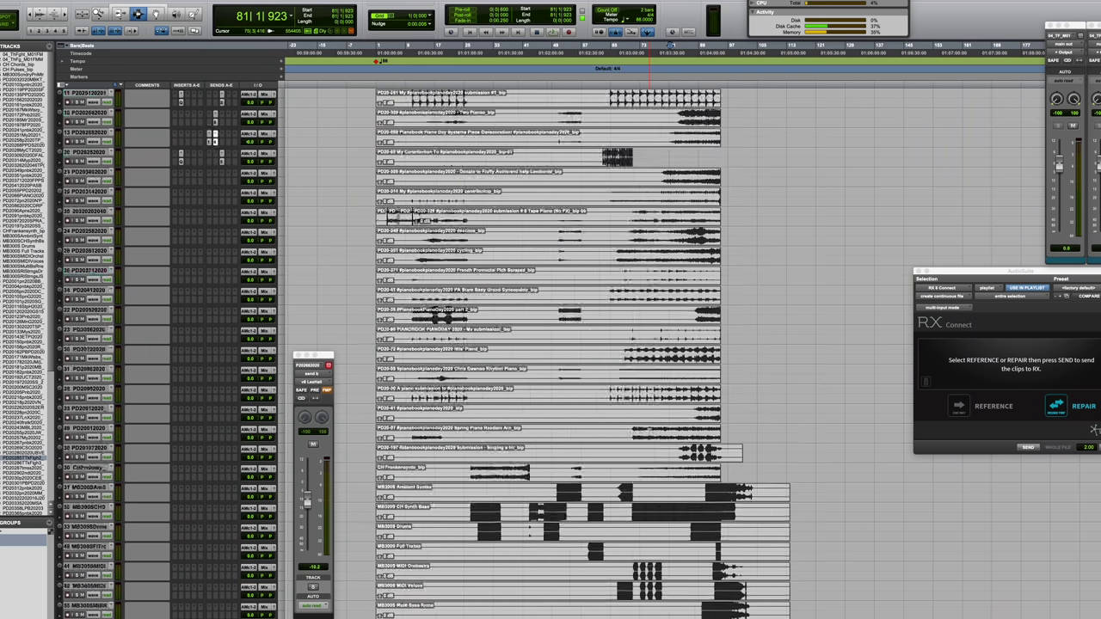
key(super+equal)
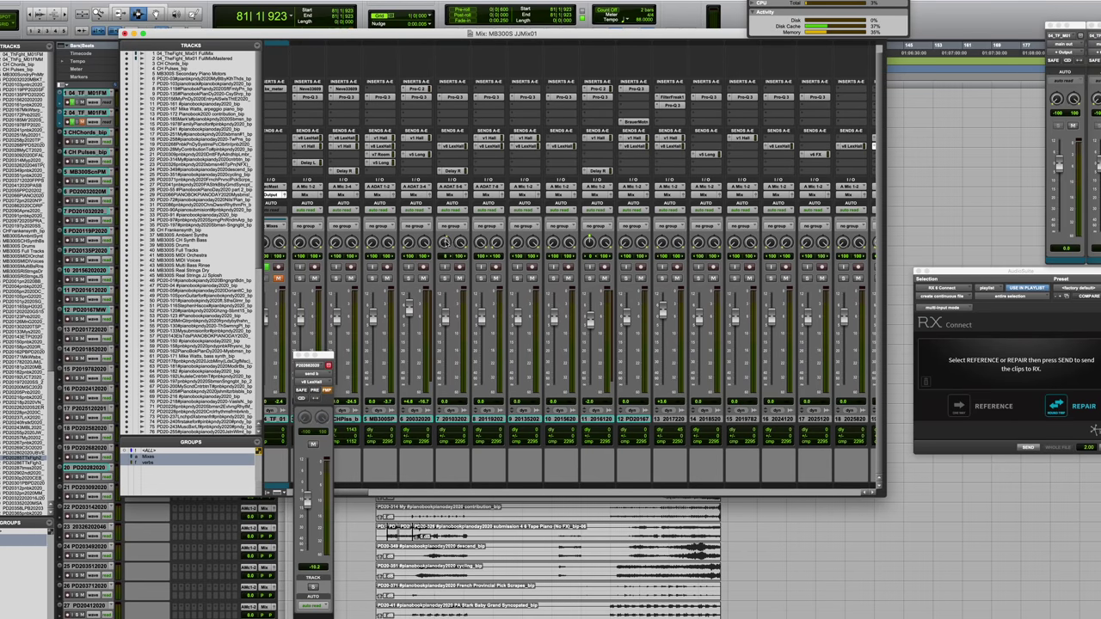
scroll(447, 242, left, 5)
scroll(504, 256, right, 4)
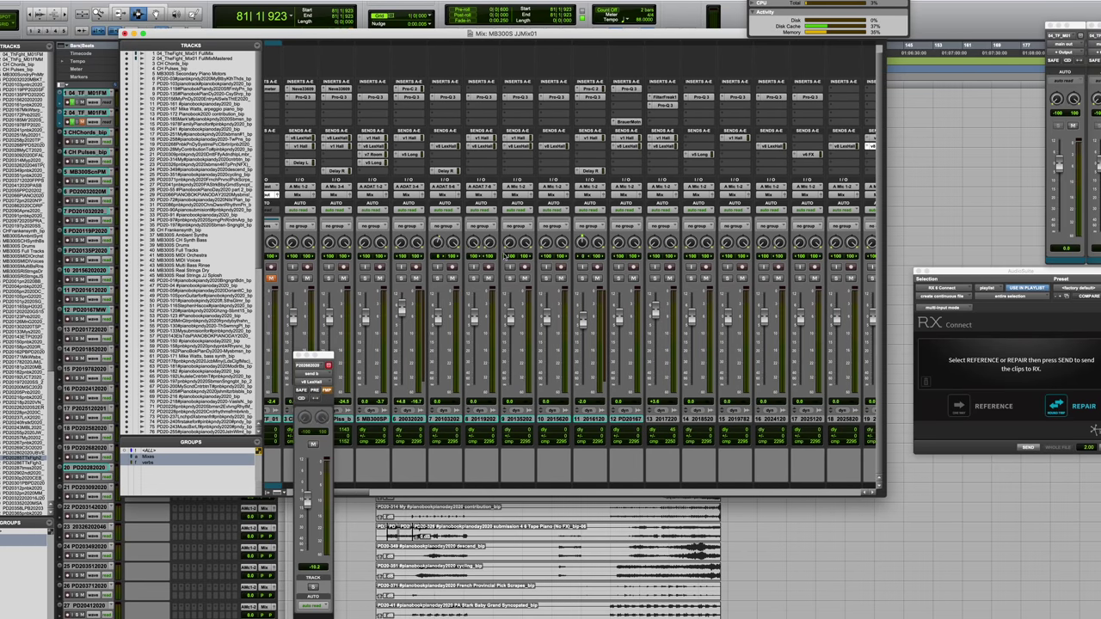
scroll(664, 256, right, 2)
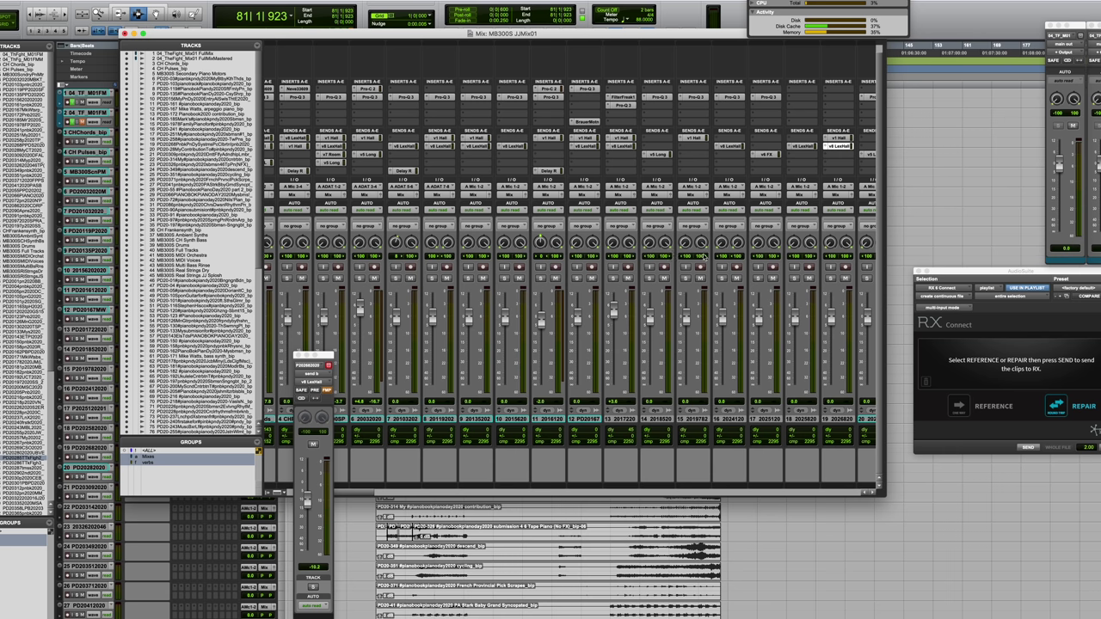
click(125, 34)
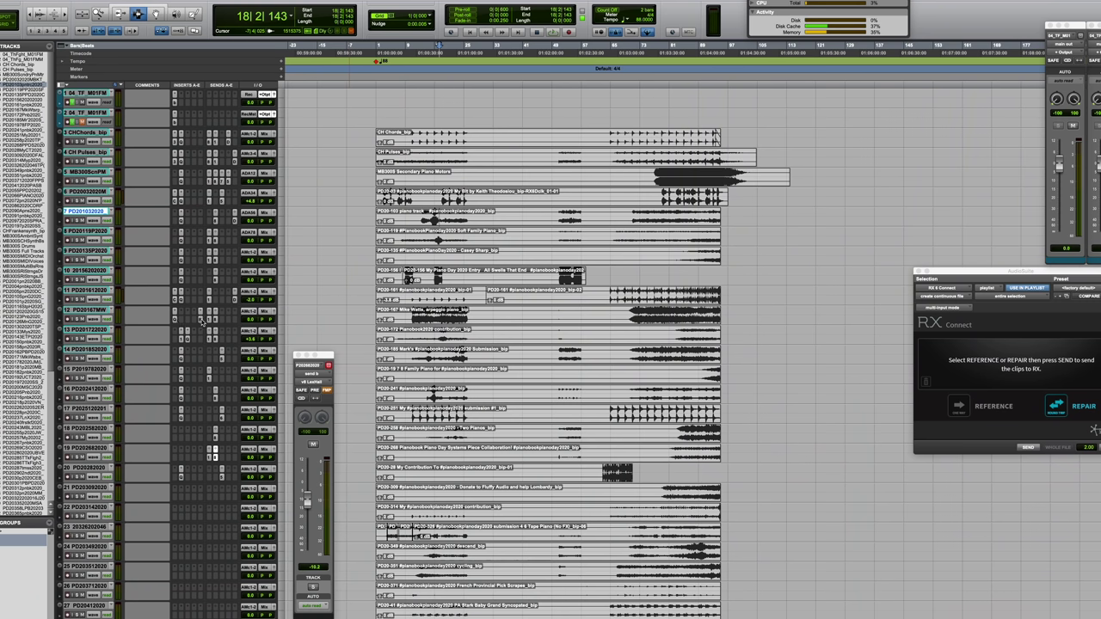
Open the Brauer Motion insert on the arpeggio piano track PD20167MW and audition that track's clip in solo
click(202, 319)
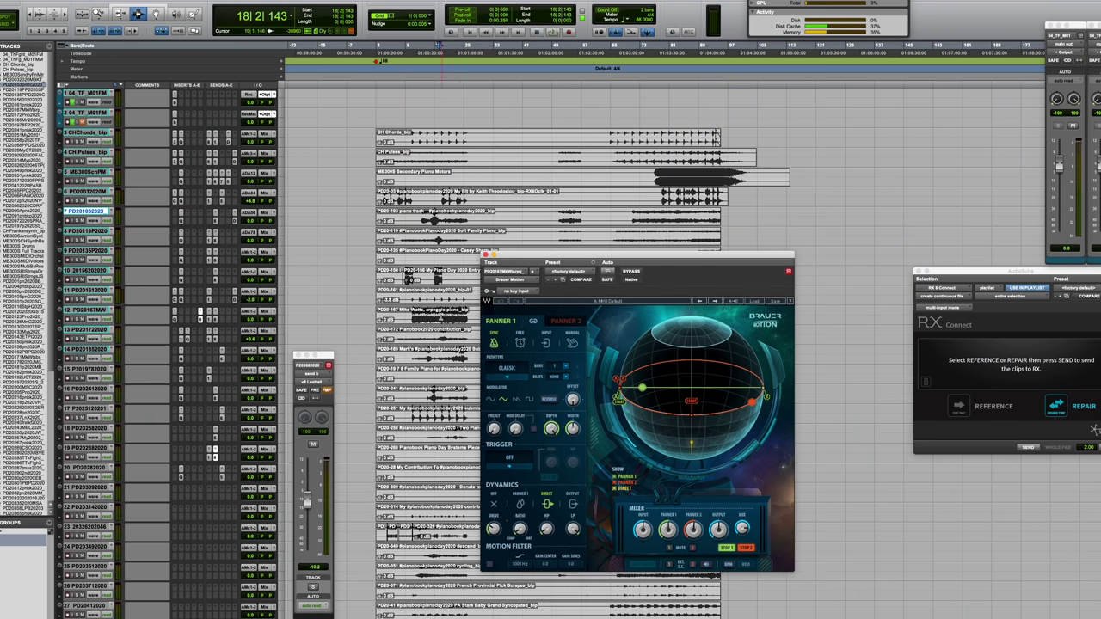
click(431, 316)
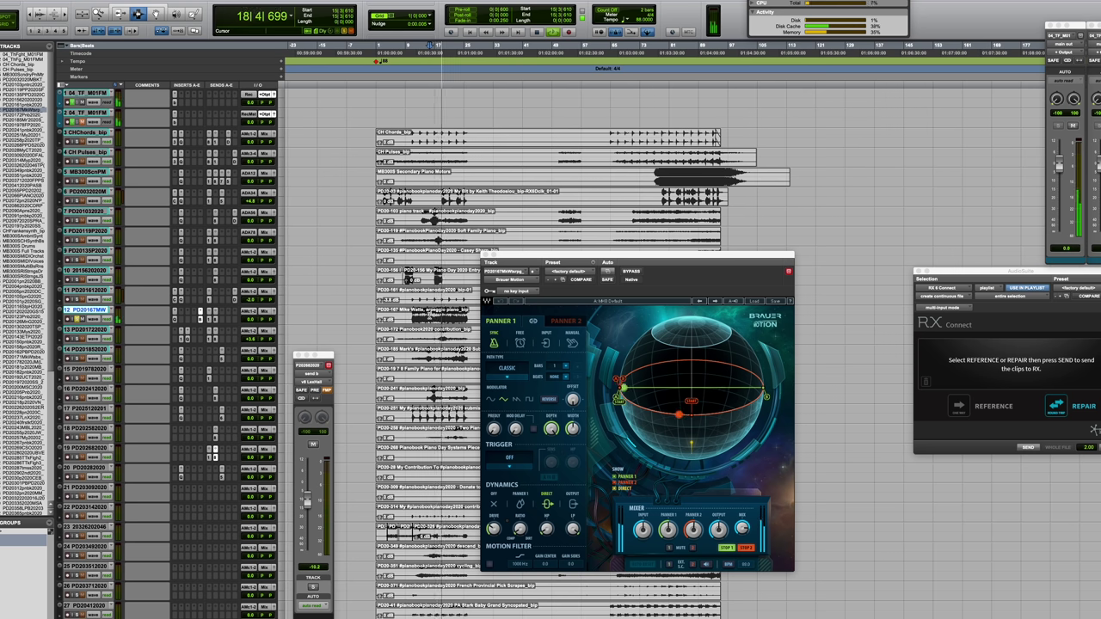
Switch to Logic Pro and examine the stacks from Guitars EP and Synths EP up to Vox CP and Perc UT CP
scroll(662, 344, left, 2)
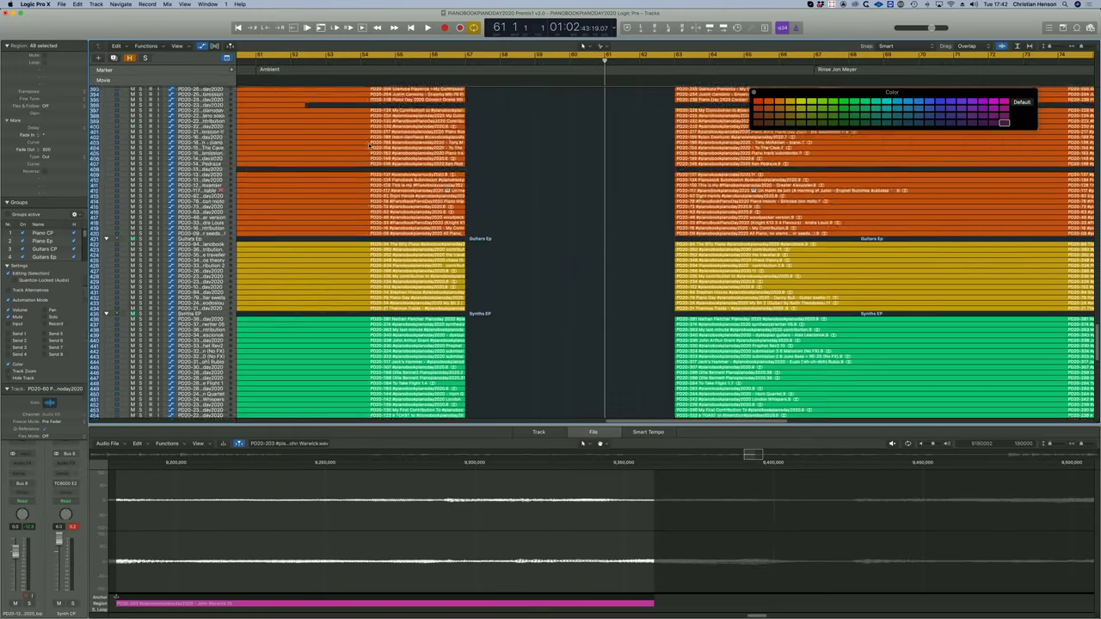
scroll(369, 145, down, 10)
scroll(369, 145, up, 15)
scroll(368, 145, down, 10)
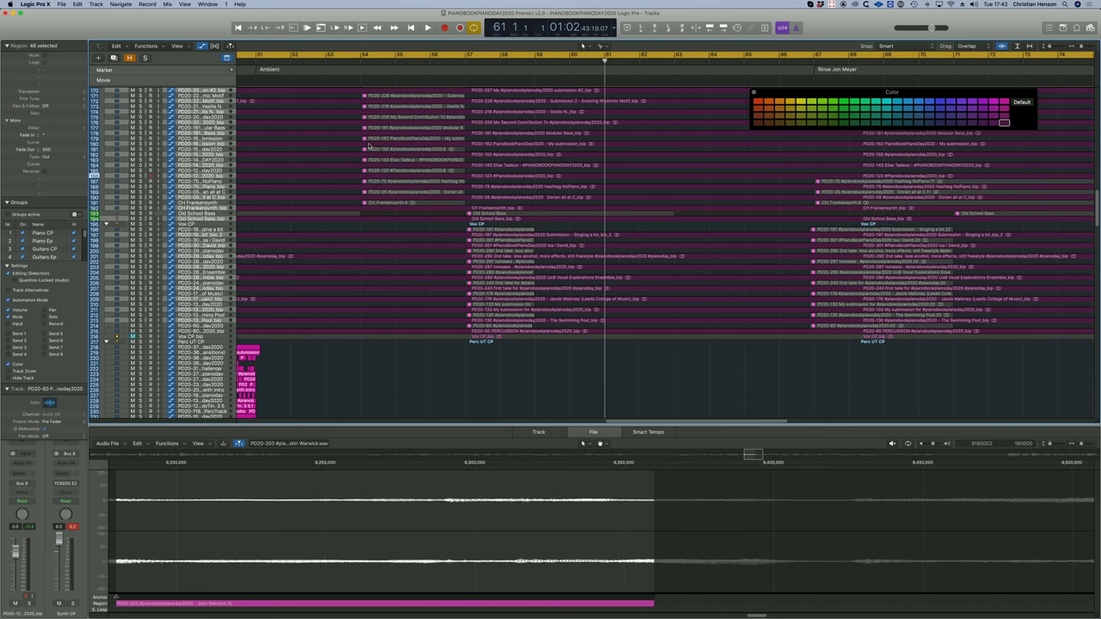